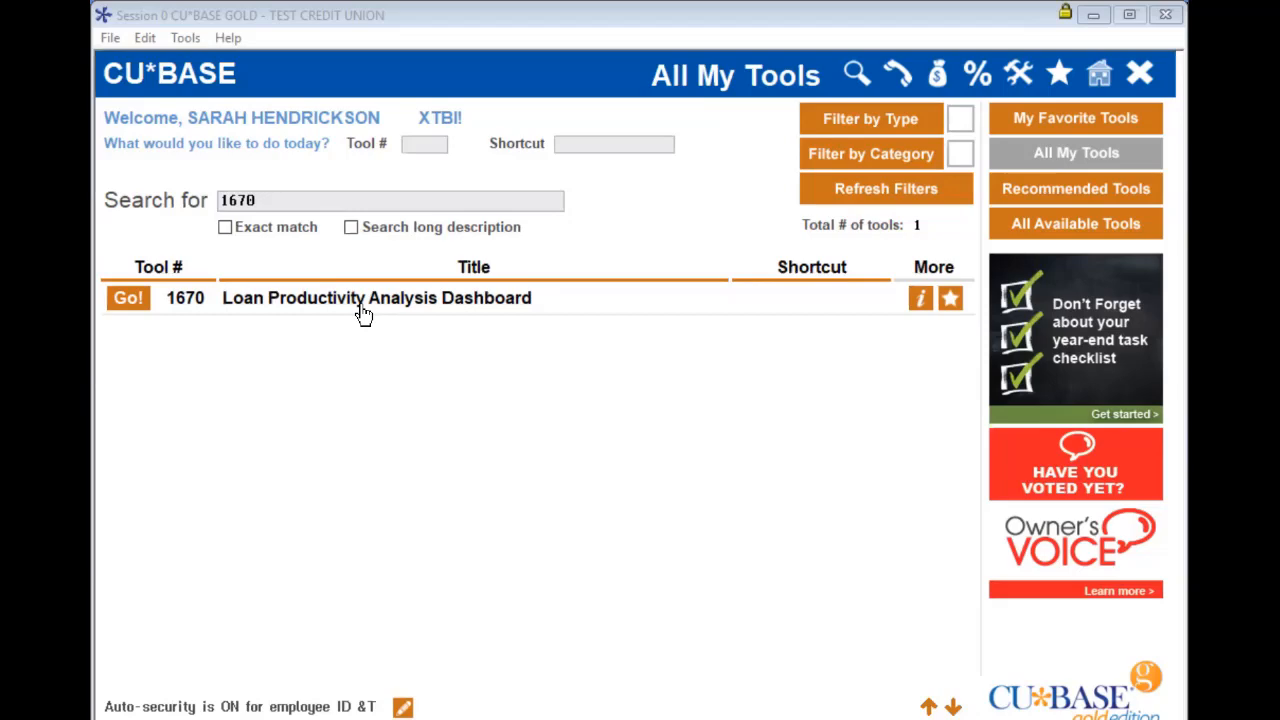
# Open tool 1670, Loan Productivity Analysis Dashboard, and continue past the Active Beta notice.
pyautogui.click(363, 300)
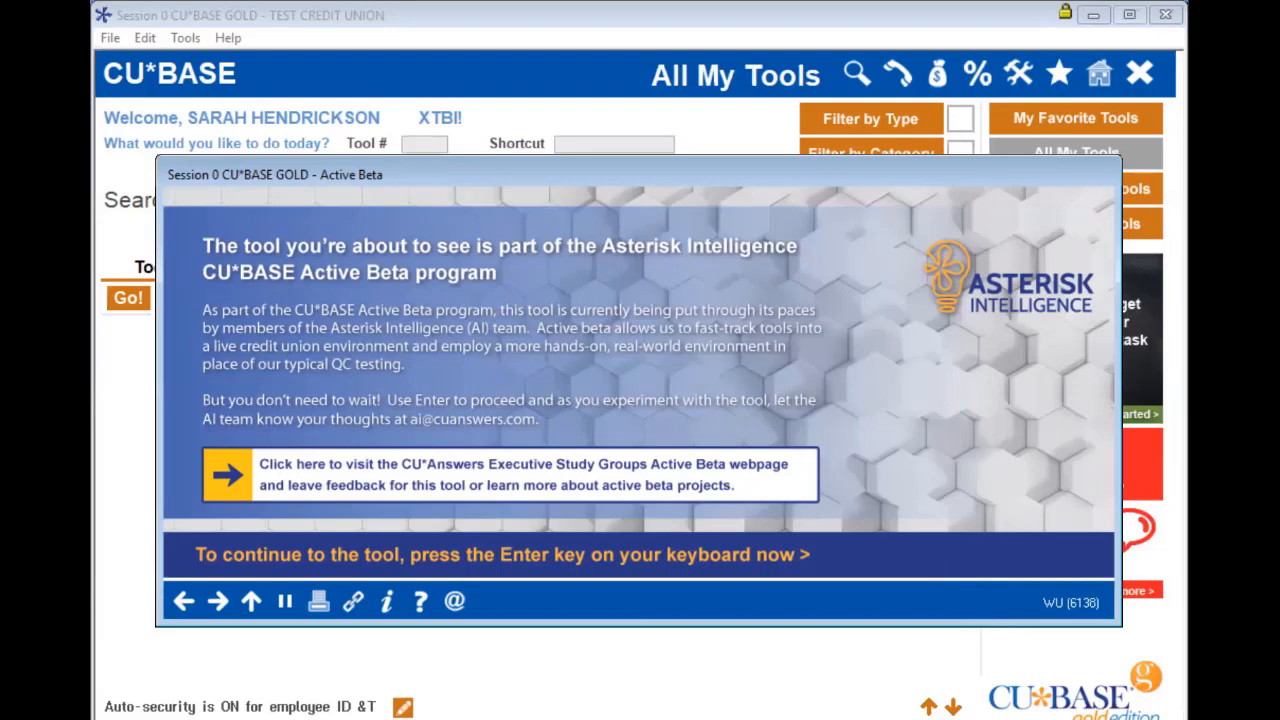
pyautogui.press('Return')
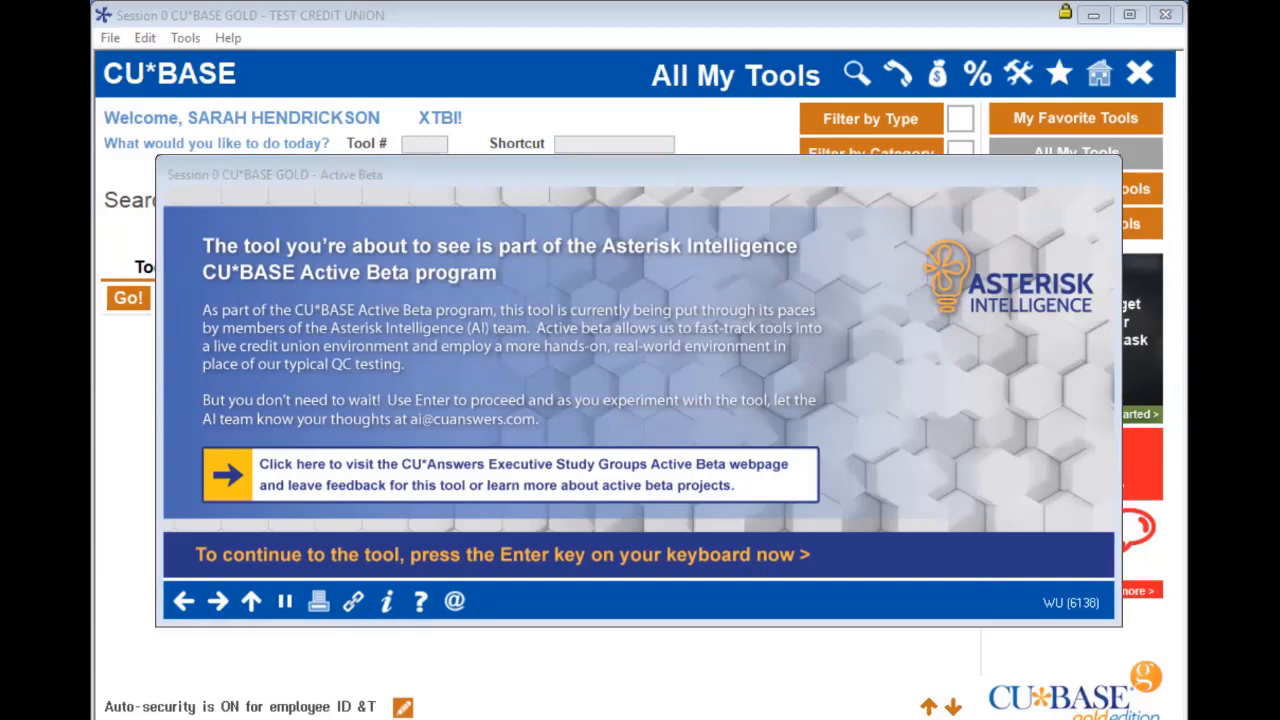
pyautogui.click(502, 620)
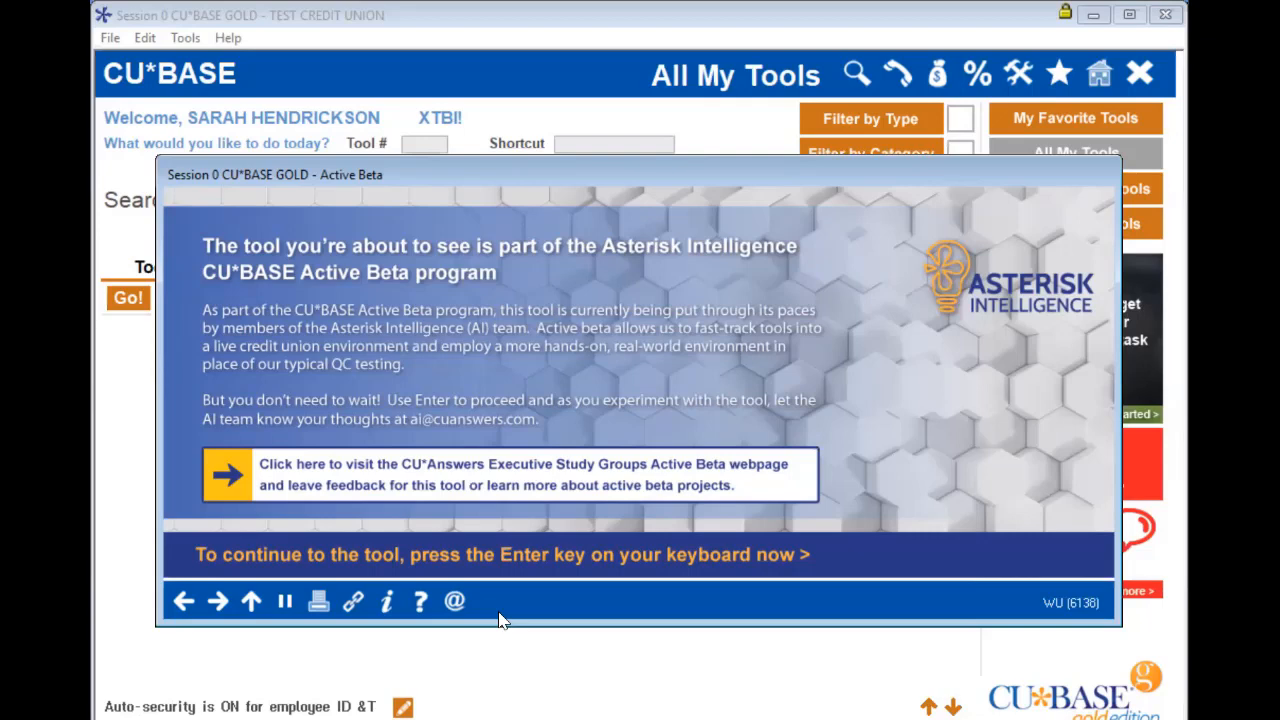
pyautogui.press('Return')
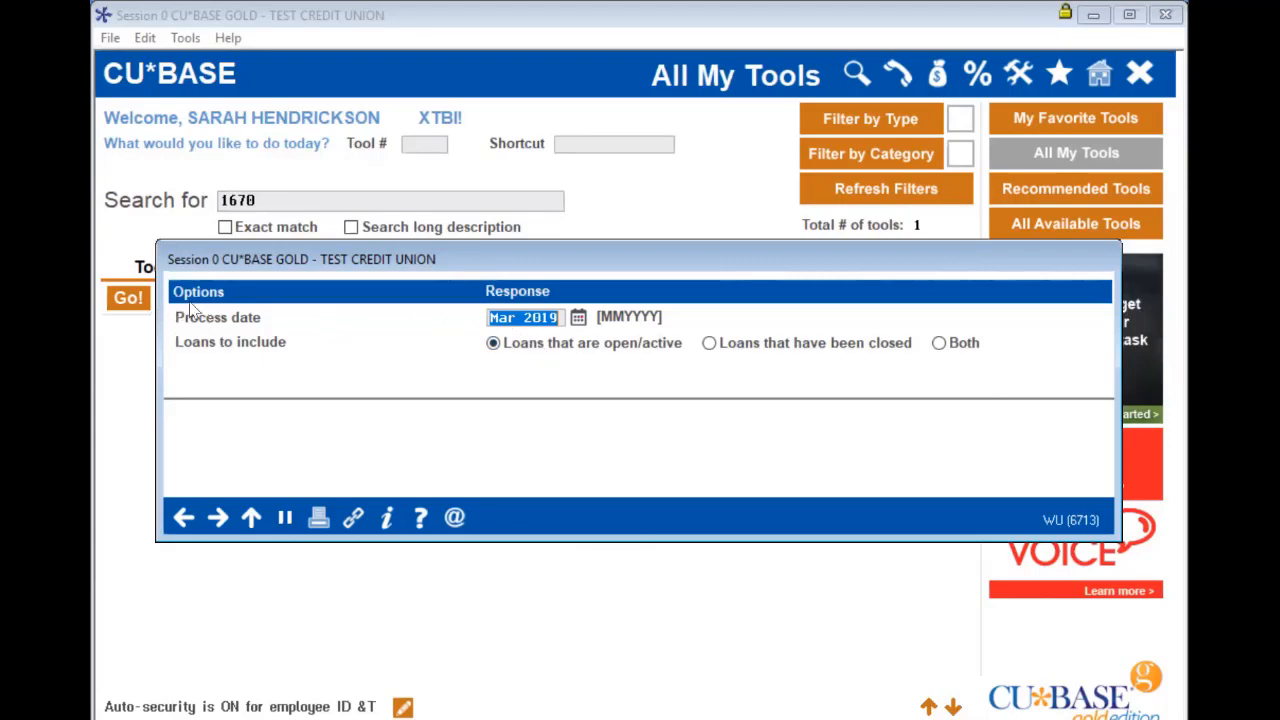
# Set the process date to February 2019, choosing February 28 and replacing it with February 7 in the calendar.
pyautogui.click(578, 317)
pyautogui.click(694, 320)
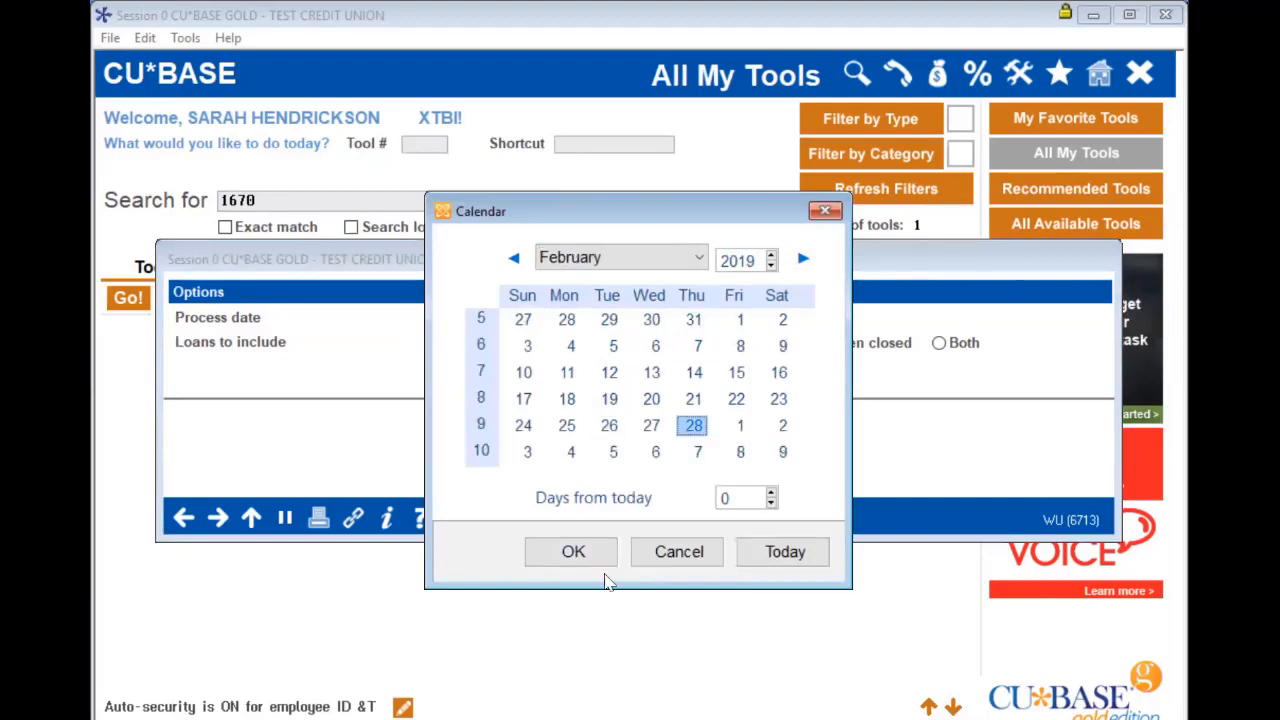
pyautogui.press('Return')
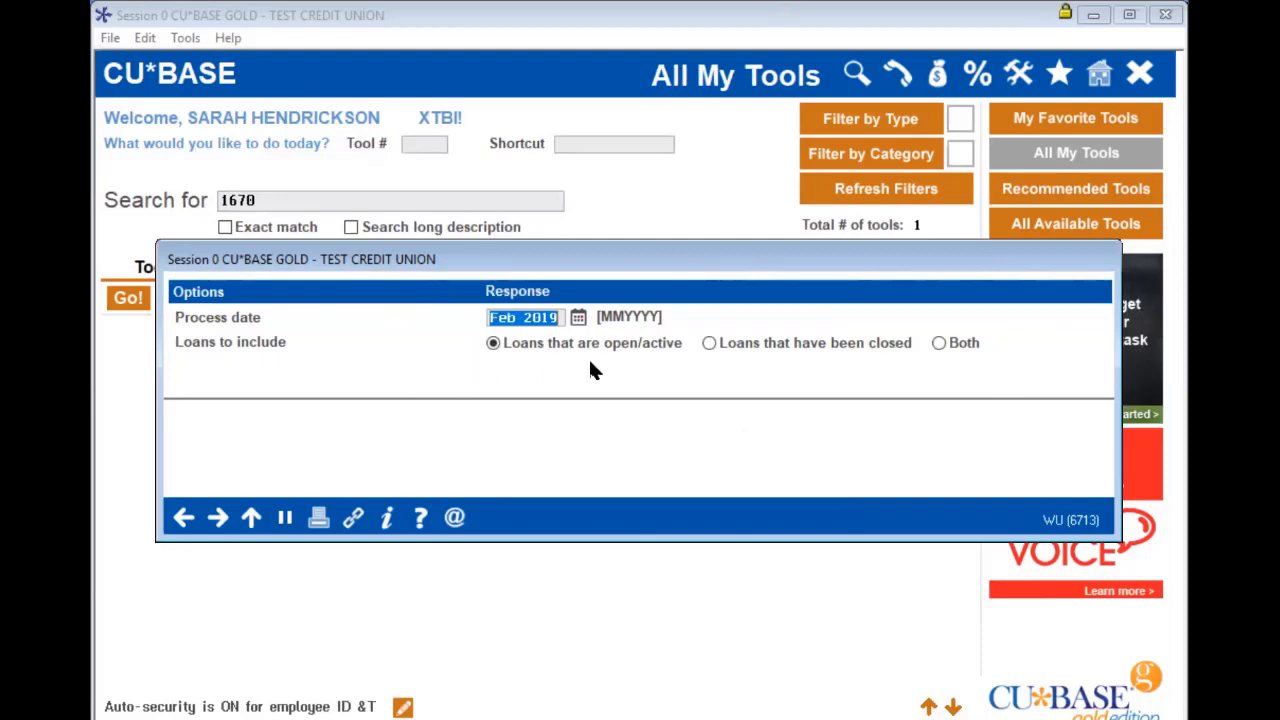
pyautogui.click(576, 320)
pyautogui.click(697, 345)
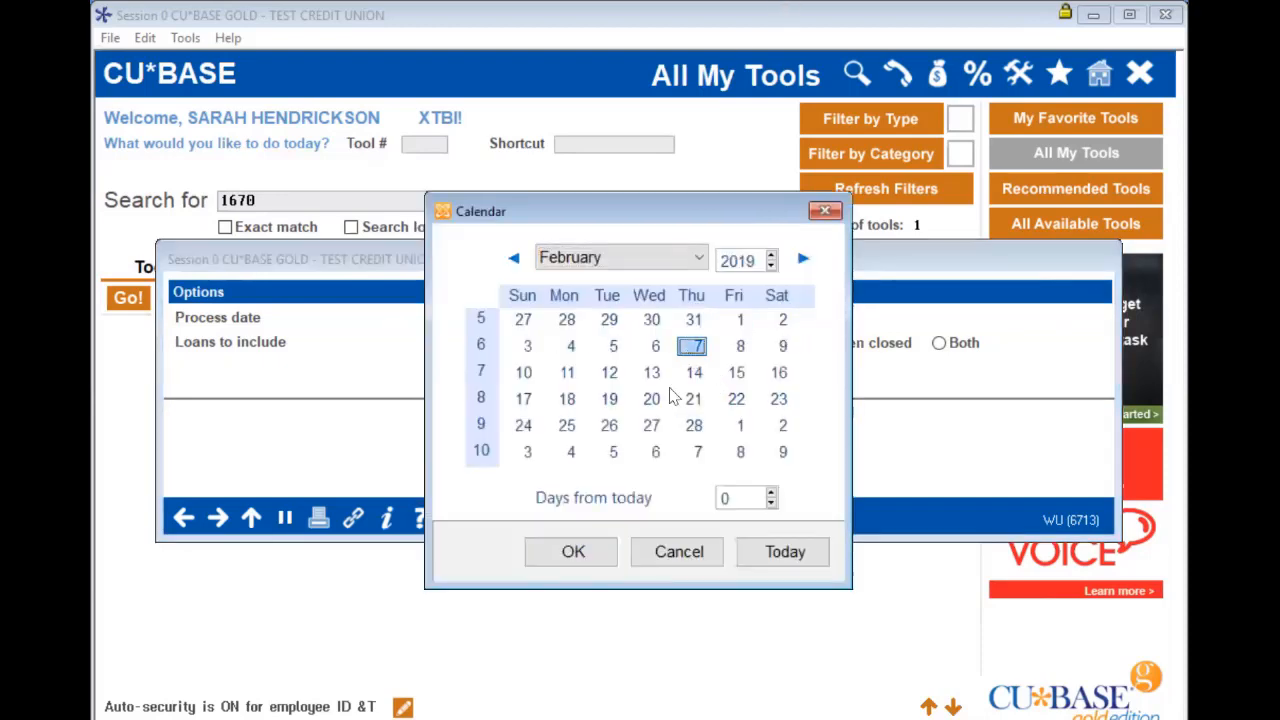
pyautogui.click(565, 554)
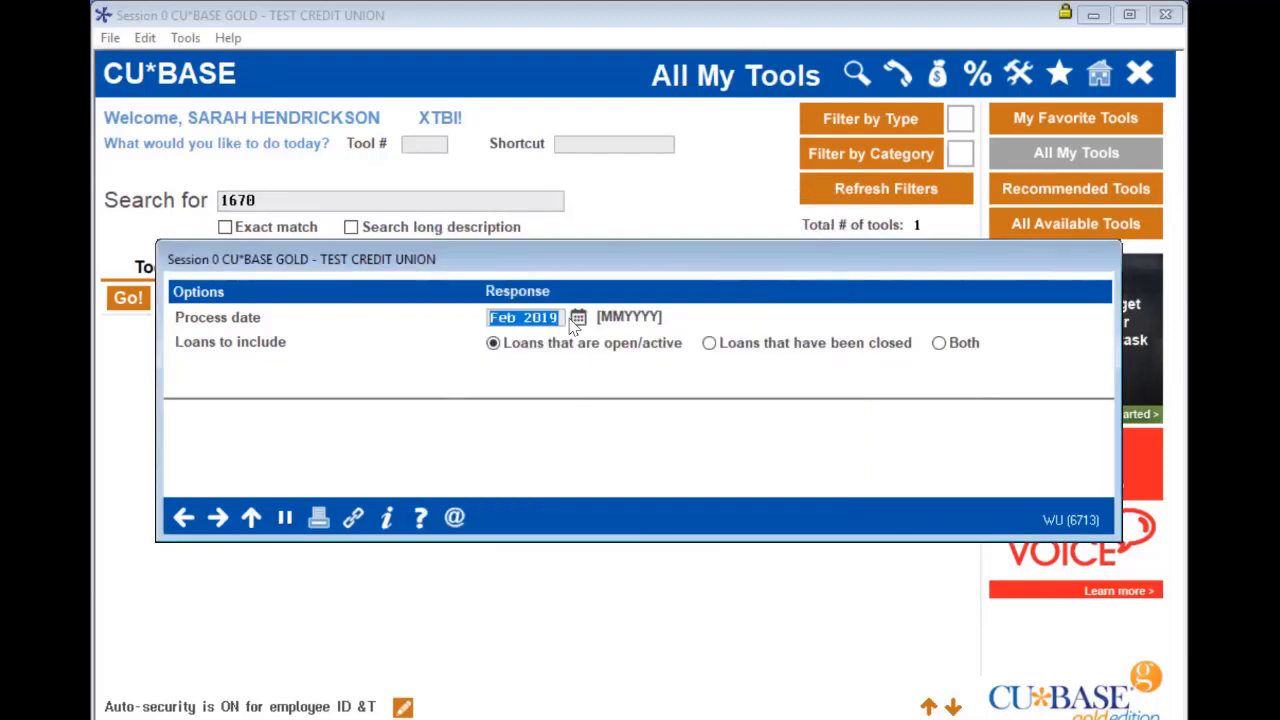
# Switch the process date back to March 2019 by choosing March 7 in the calendar.
pyautogui.click(577, 318)
pyautogui.click(688, 449)
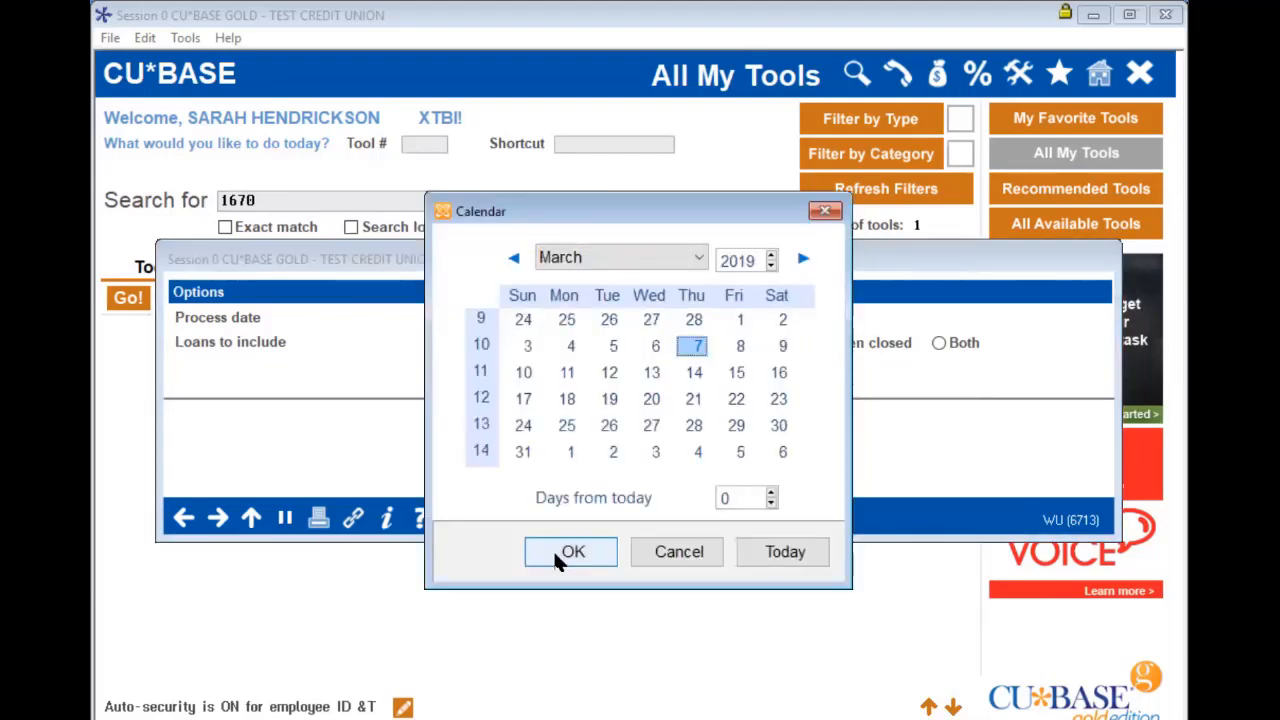
pyautogui.click(565, 553)
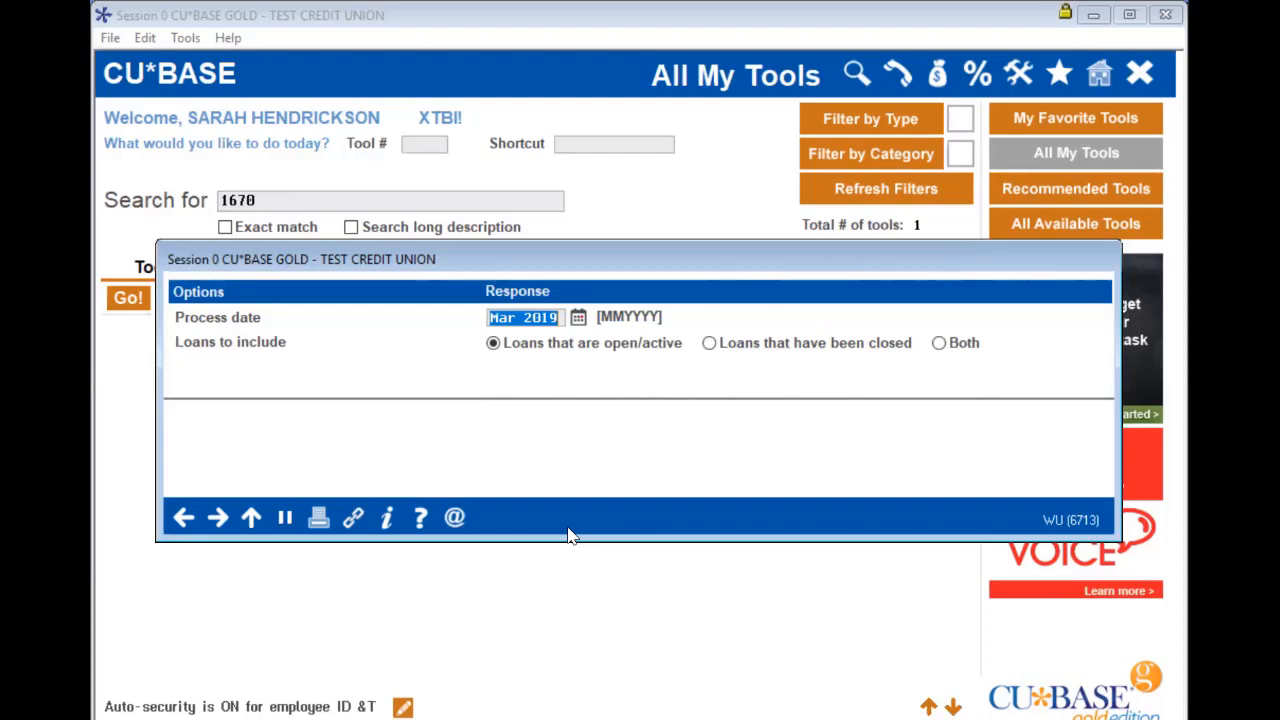
# Try other process dates in the calendar, moving back through February and January 2019 to December 31, 2018.
pyautogui.click(577, 320)
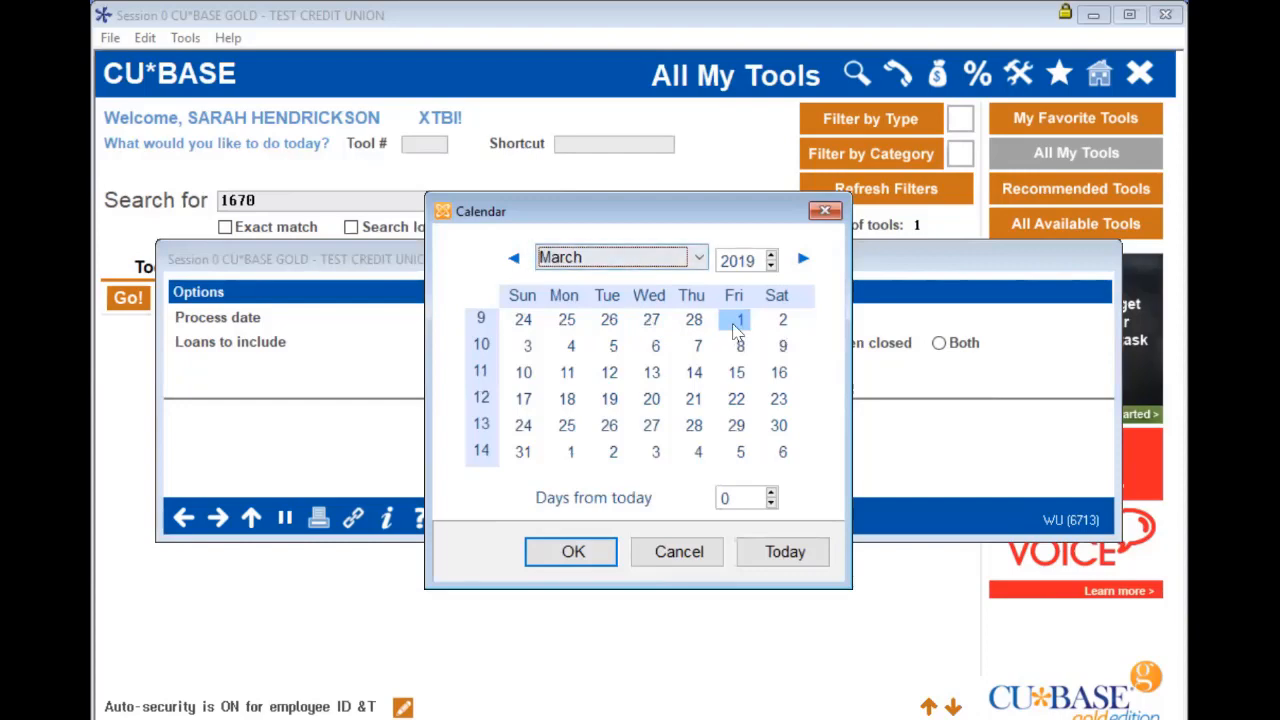
pyautogui.click(694, 320)
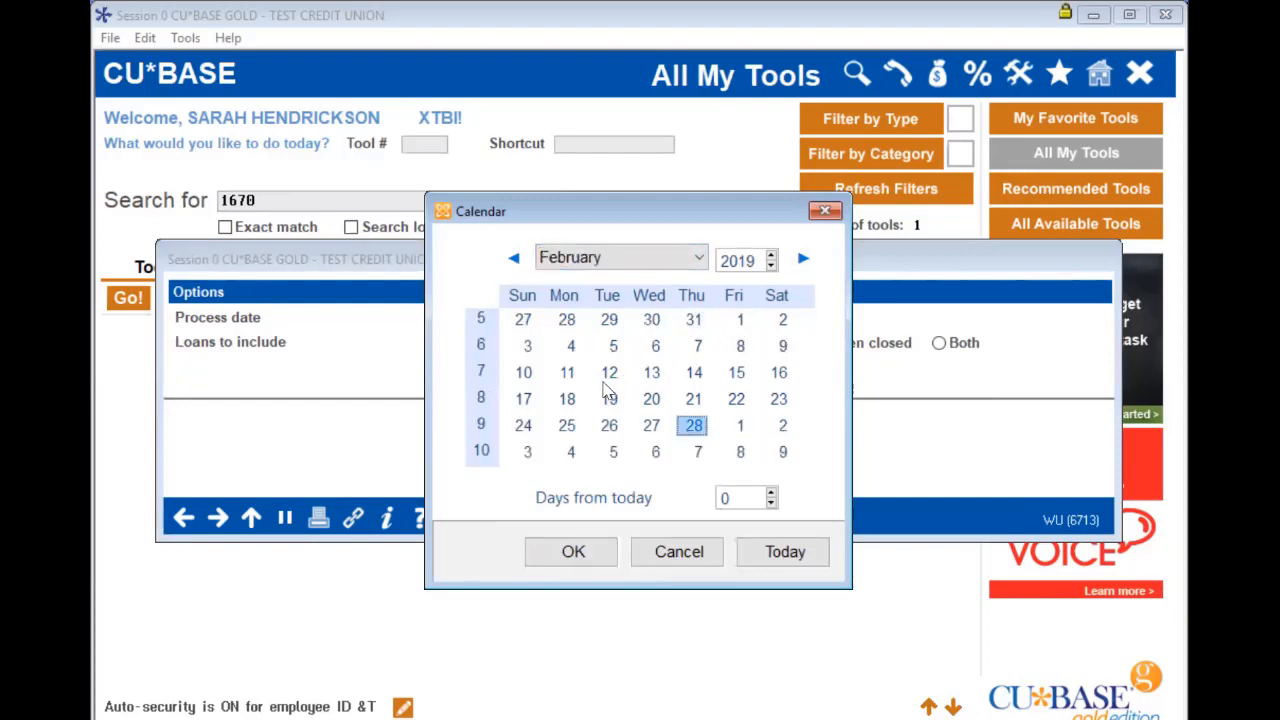
pyautogui.click(609, 372)
pyautogui.click(571, 545)
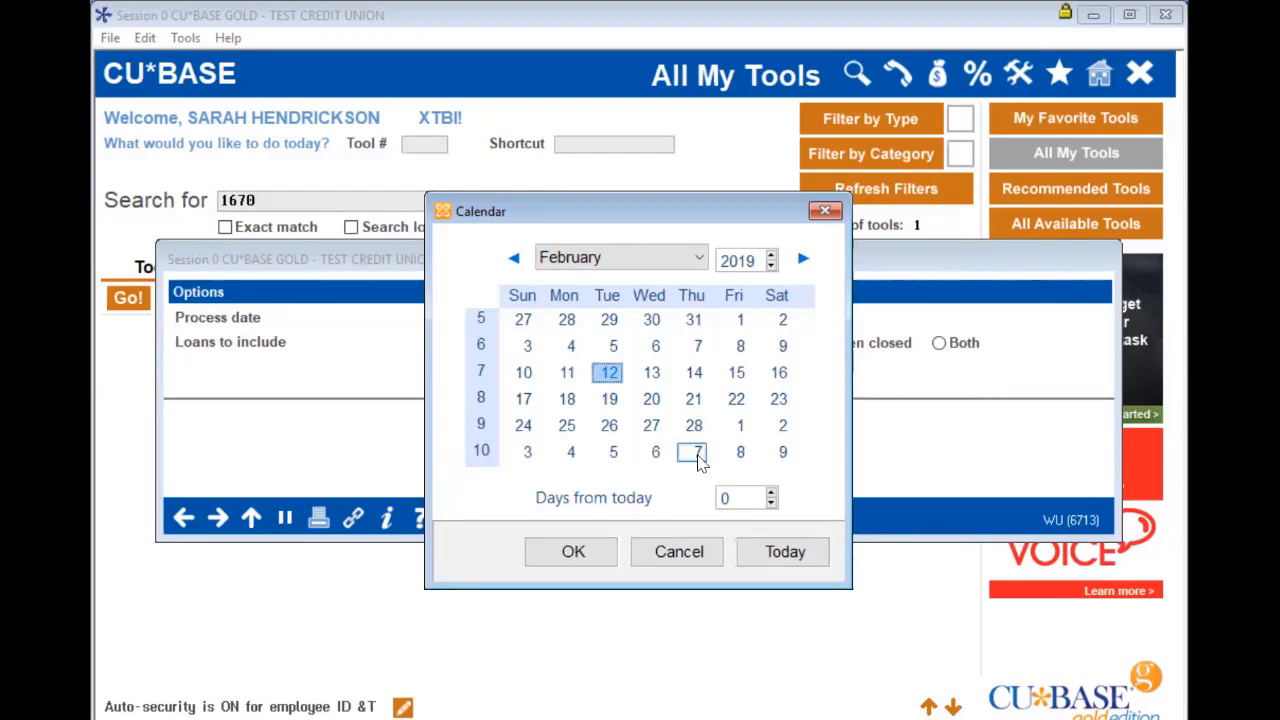
pyautogui.click(698, 452)
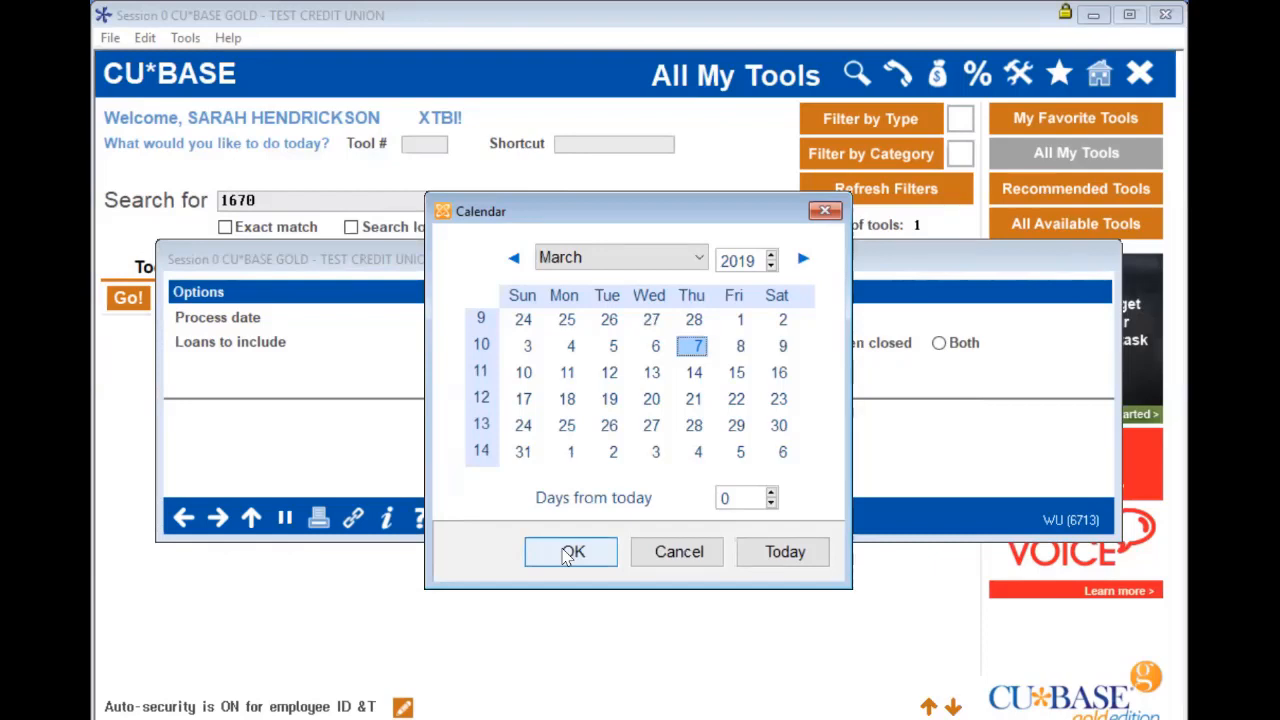
pyautogui.click(515, 258)
pyautogui.click(516, 258)
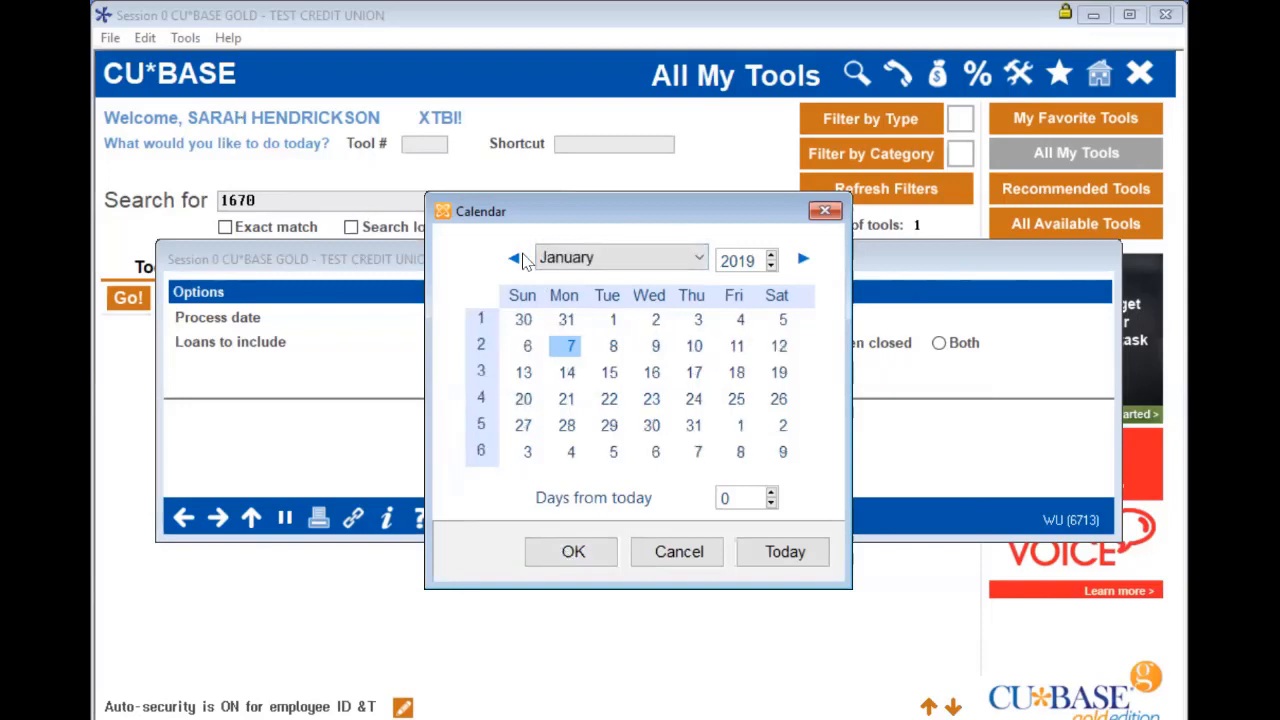
pyautogui.click(566, 319)
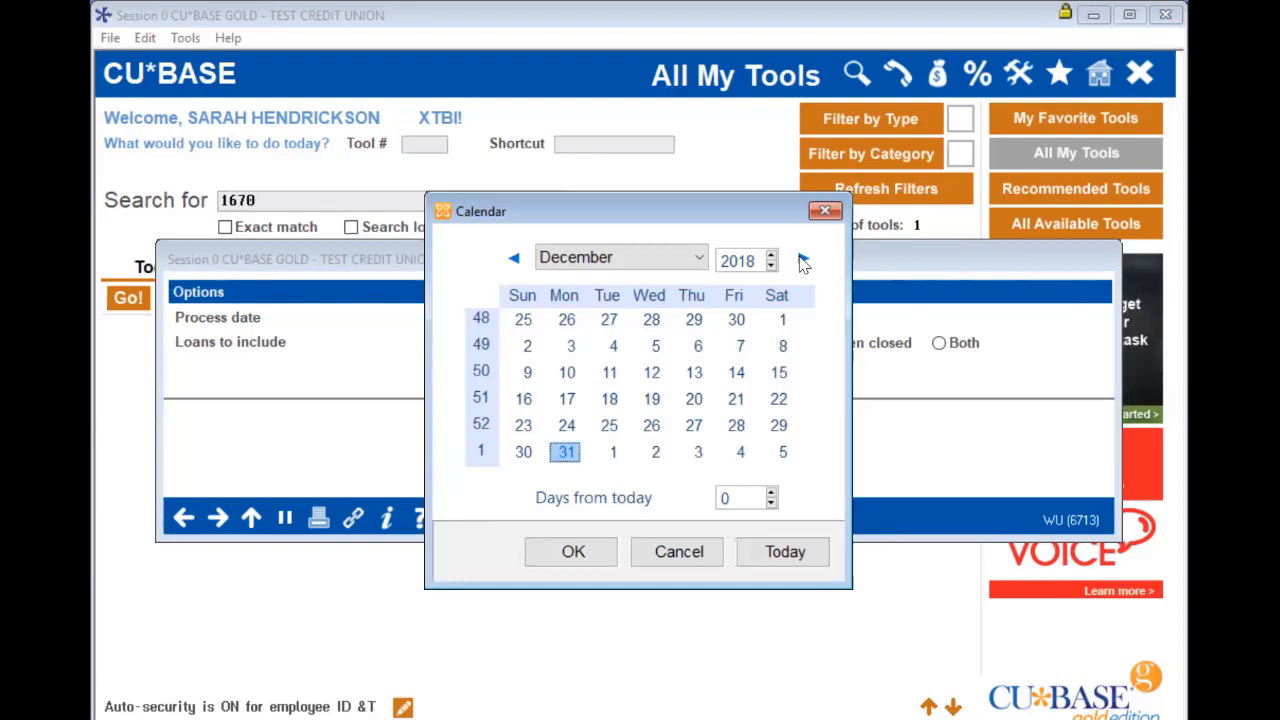
# Set the process date to March 7, 2019, and load the dashboard for open/active loans.
pyautogui.click(803, 261)
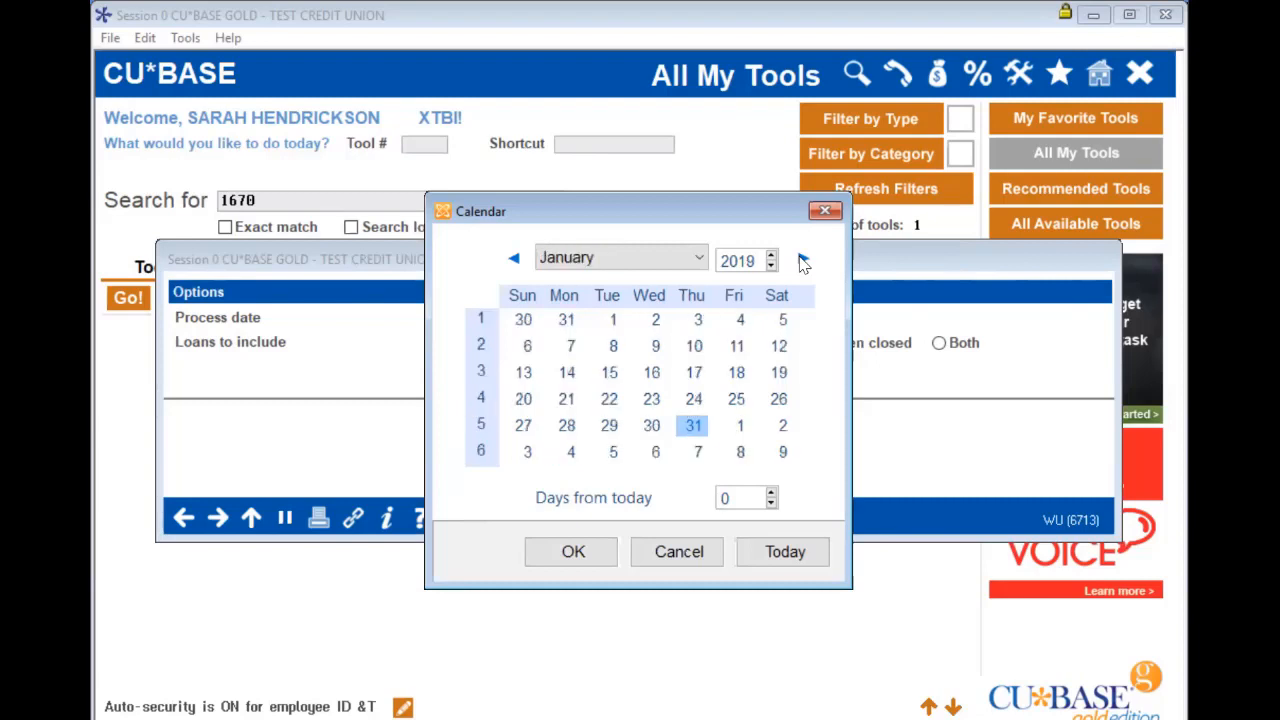
pyautogui.click(803, 261)
pyautogui.click(803, 261)
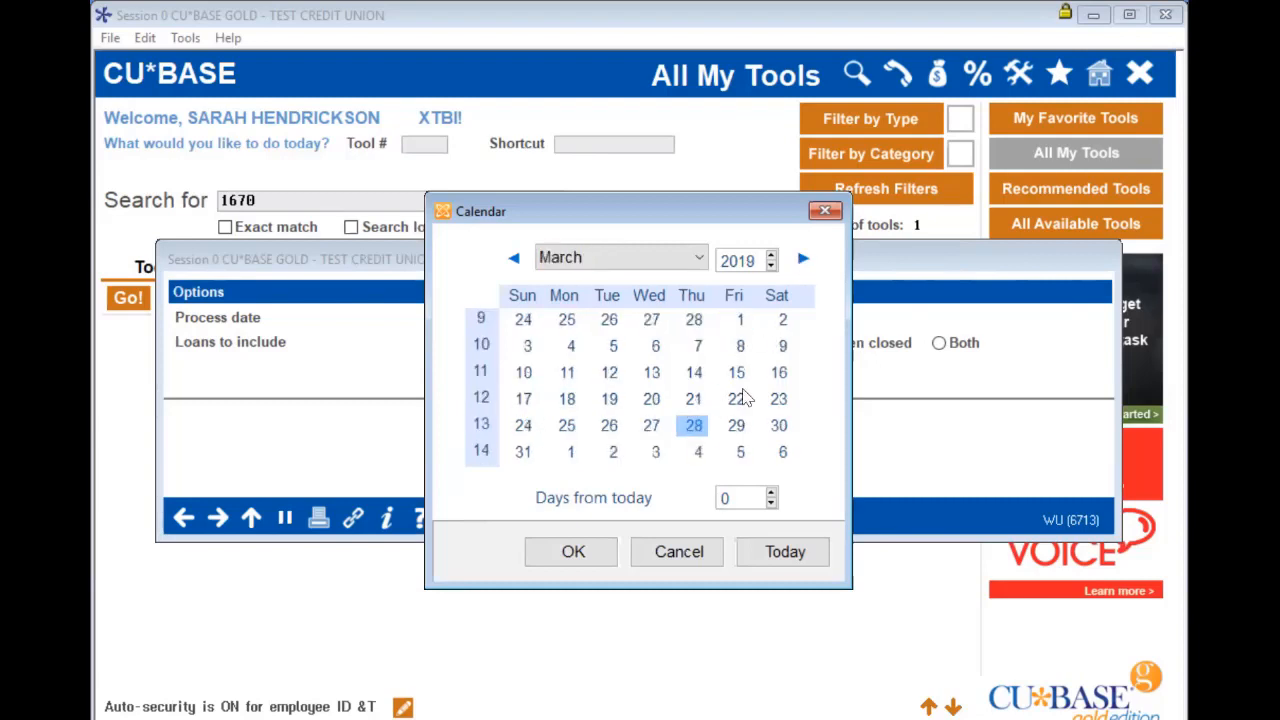
pyautogui.click(694, 346)
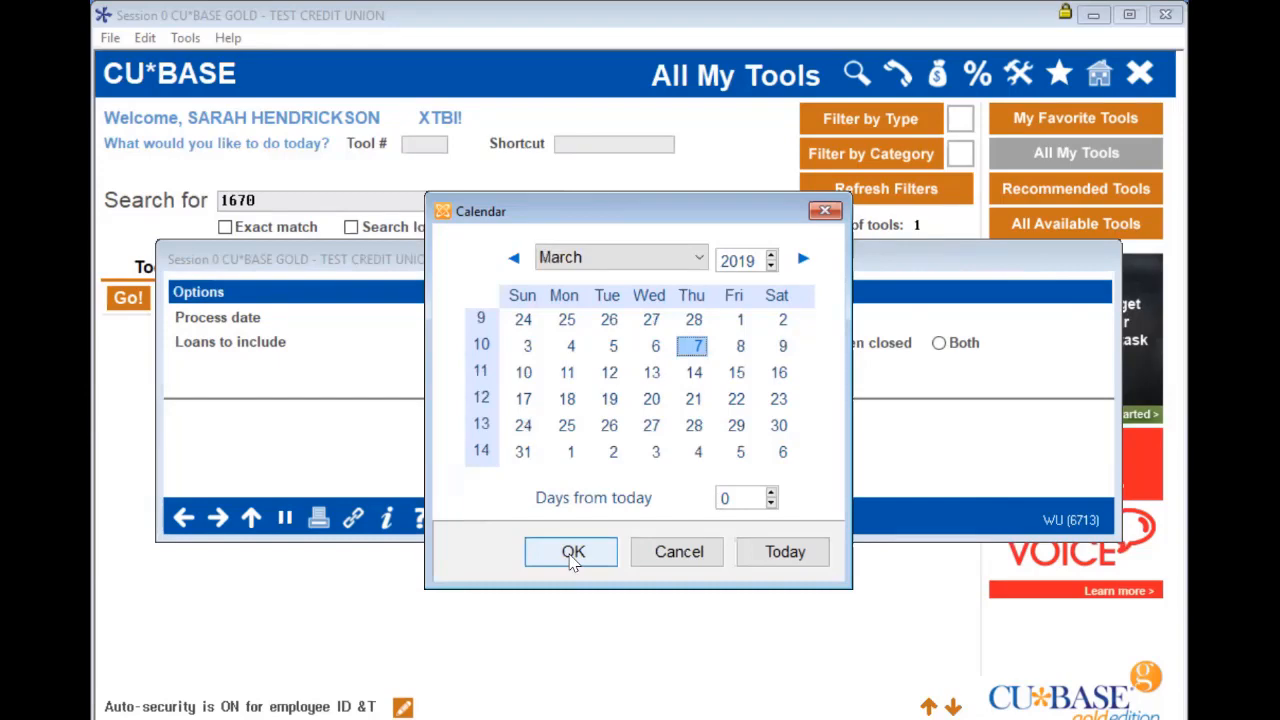
pyautogui.click(573, 556)
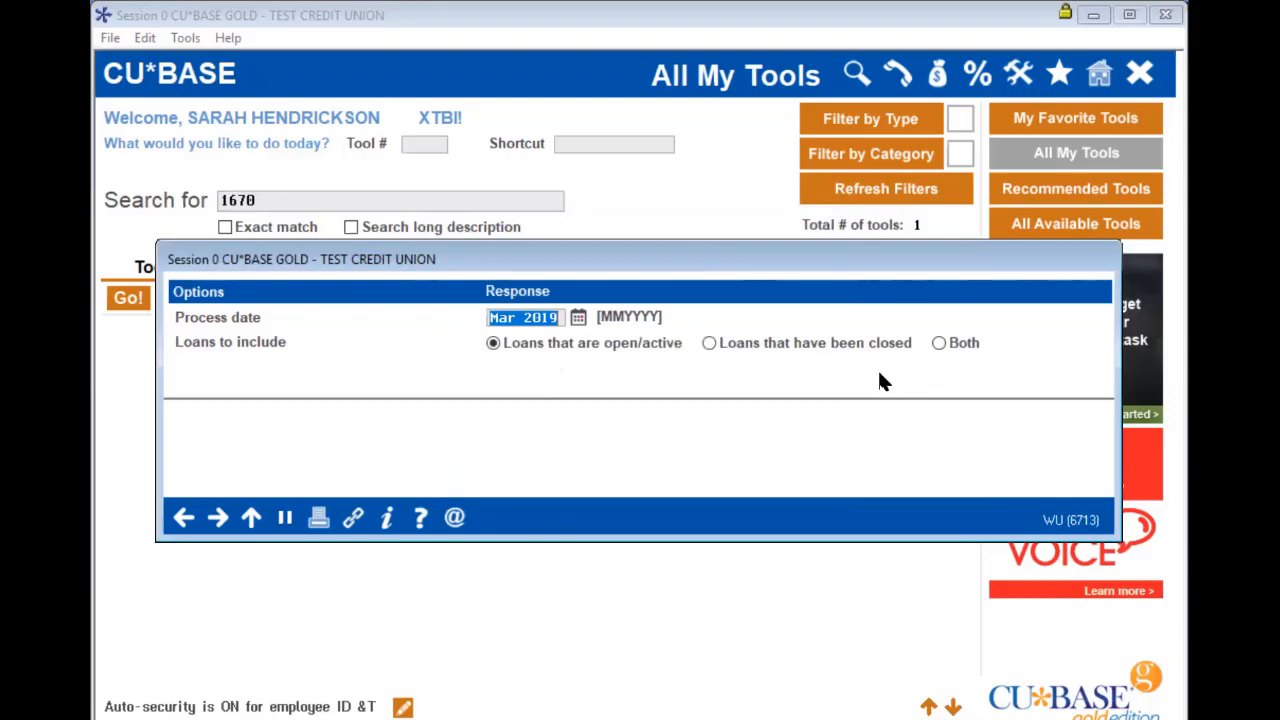
pyautogui.press('Return')
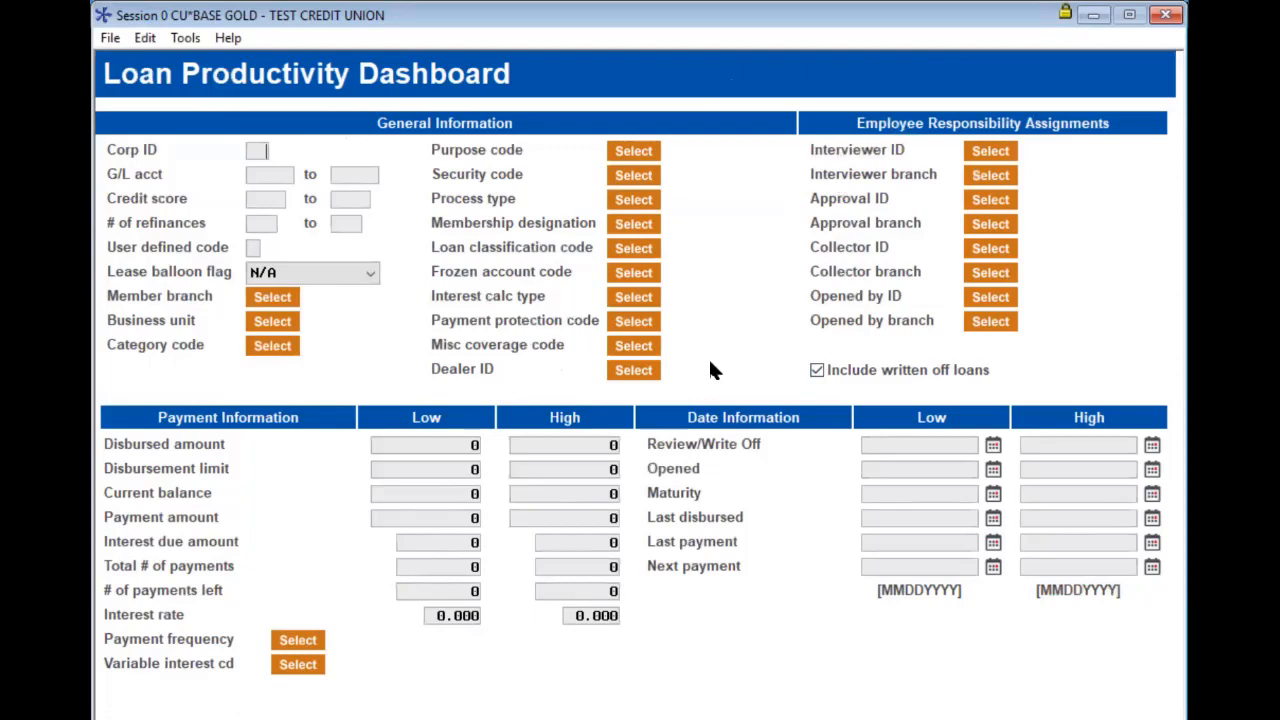
# Show the loan productivity detail list without any filters and switch its amount column to current balance.
pyautogui.click(281, 200)
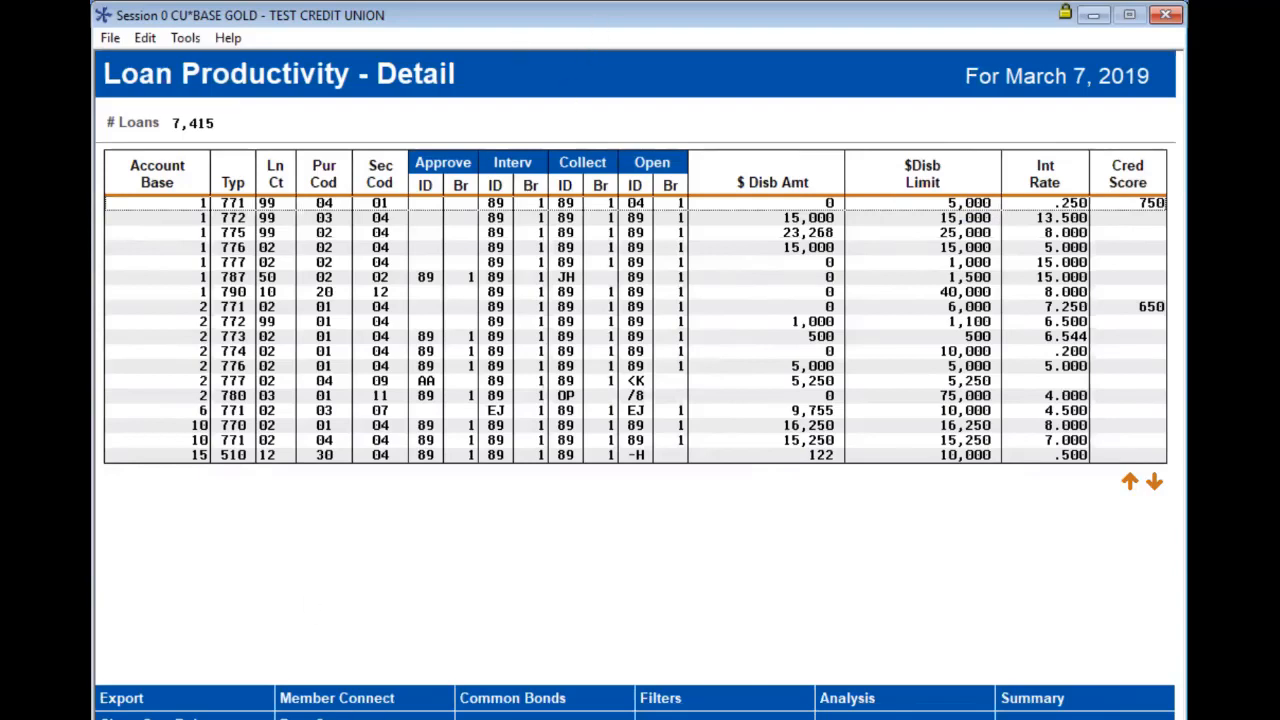
pyautogui.click(150, 718)
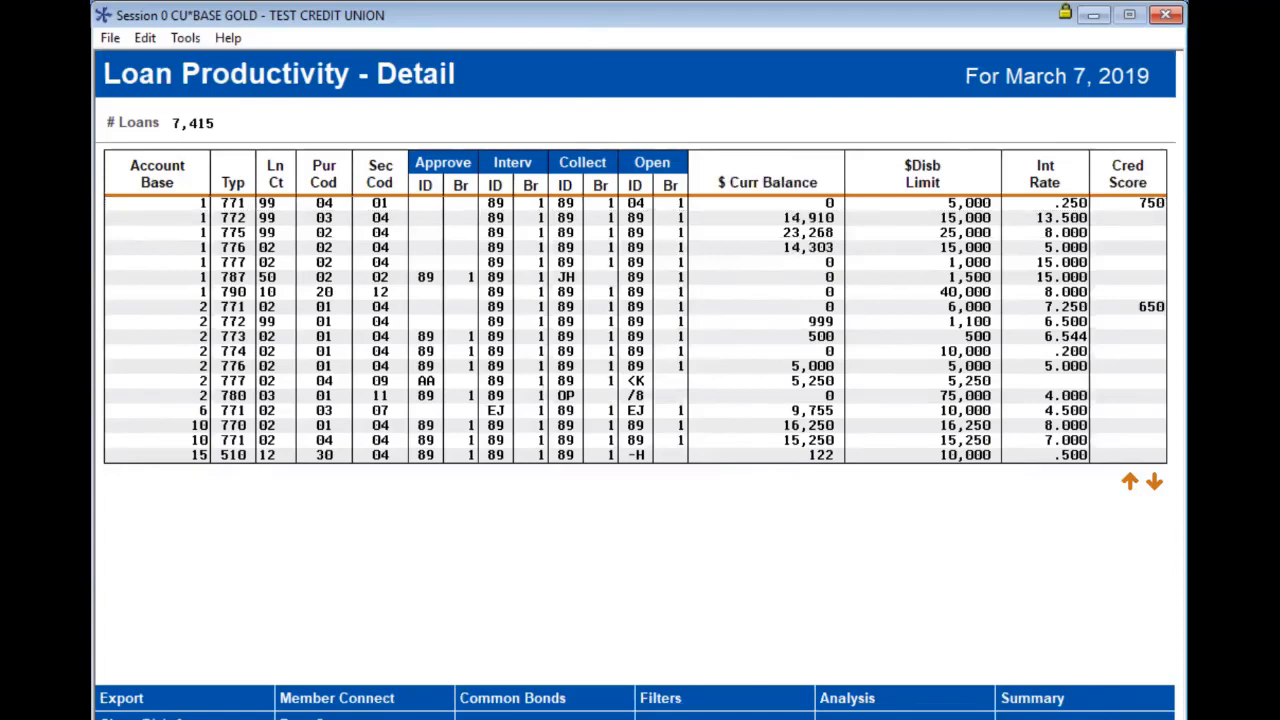
pyautogui.click(150, 718)
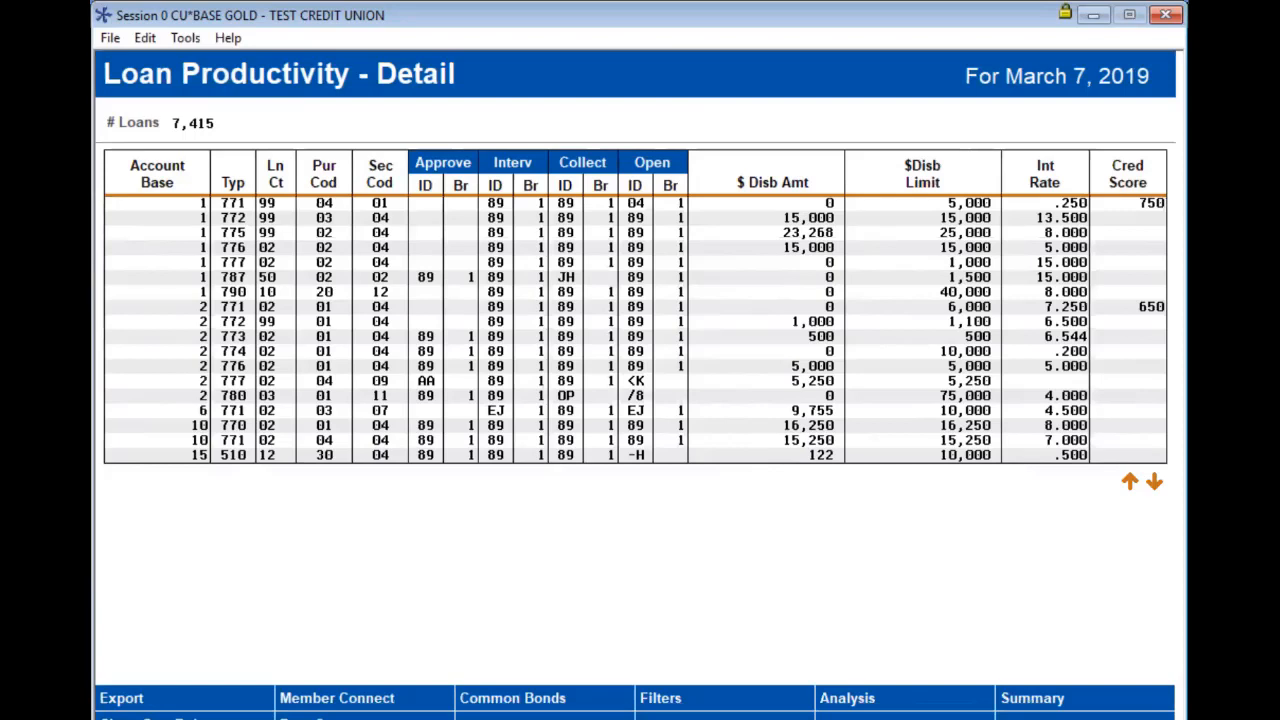
pyautogui.click(150, 718)
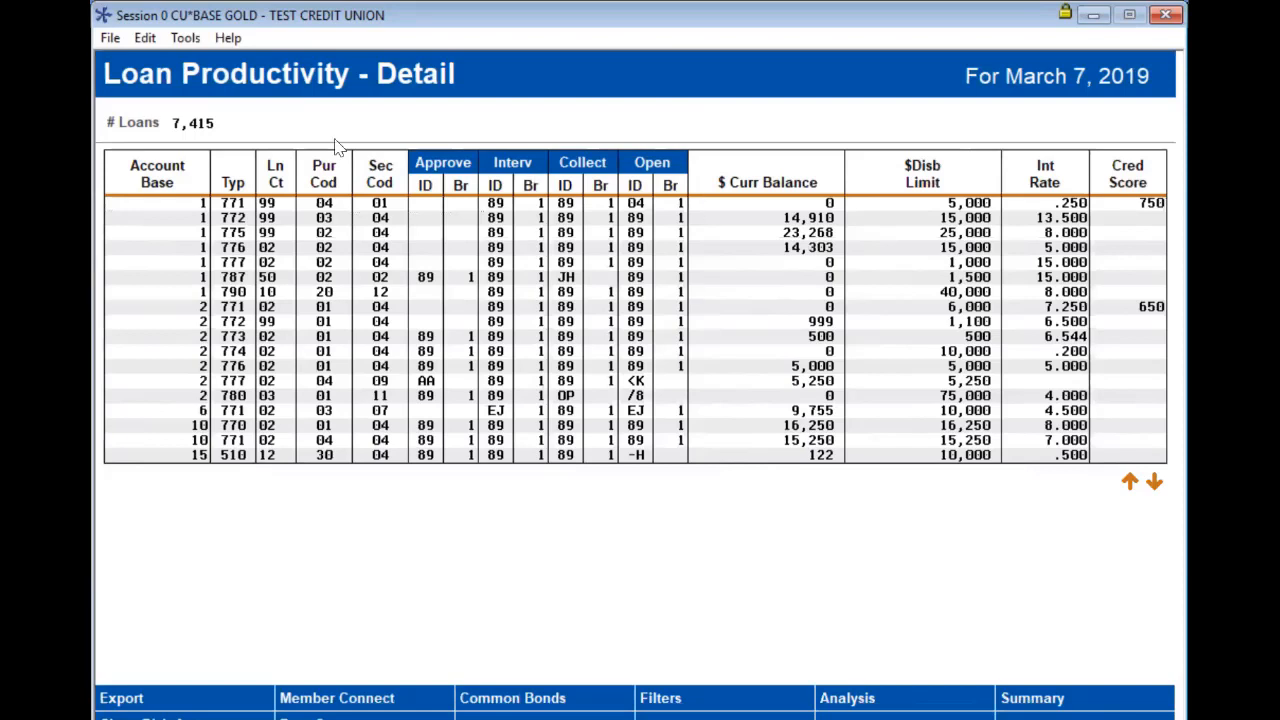
# Sort the loan detail list by current balance, and re-sort it by interest rate.
pyautogui.click(833, 188)
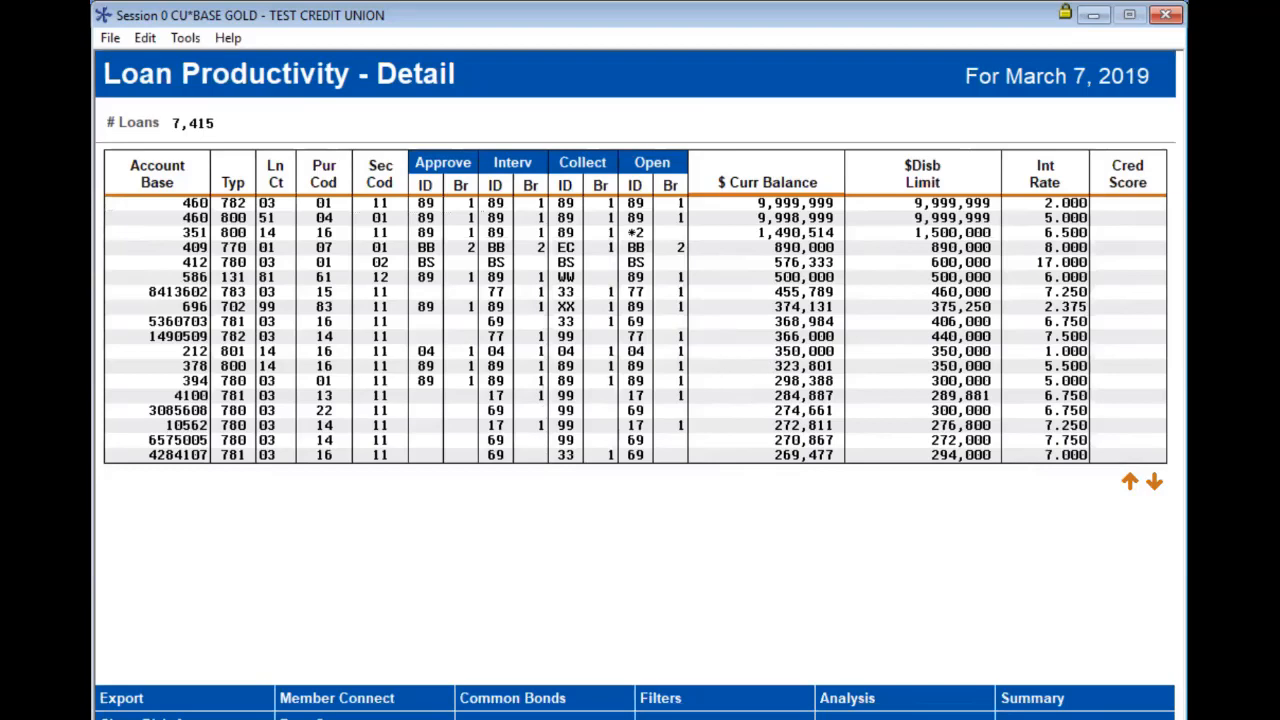
pyautogui.click(1066, 166)
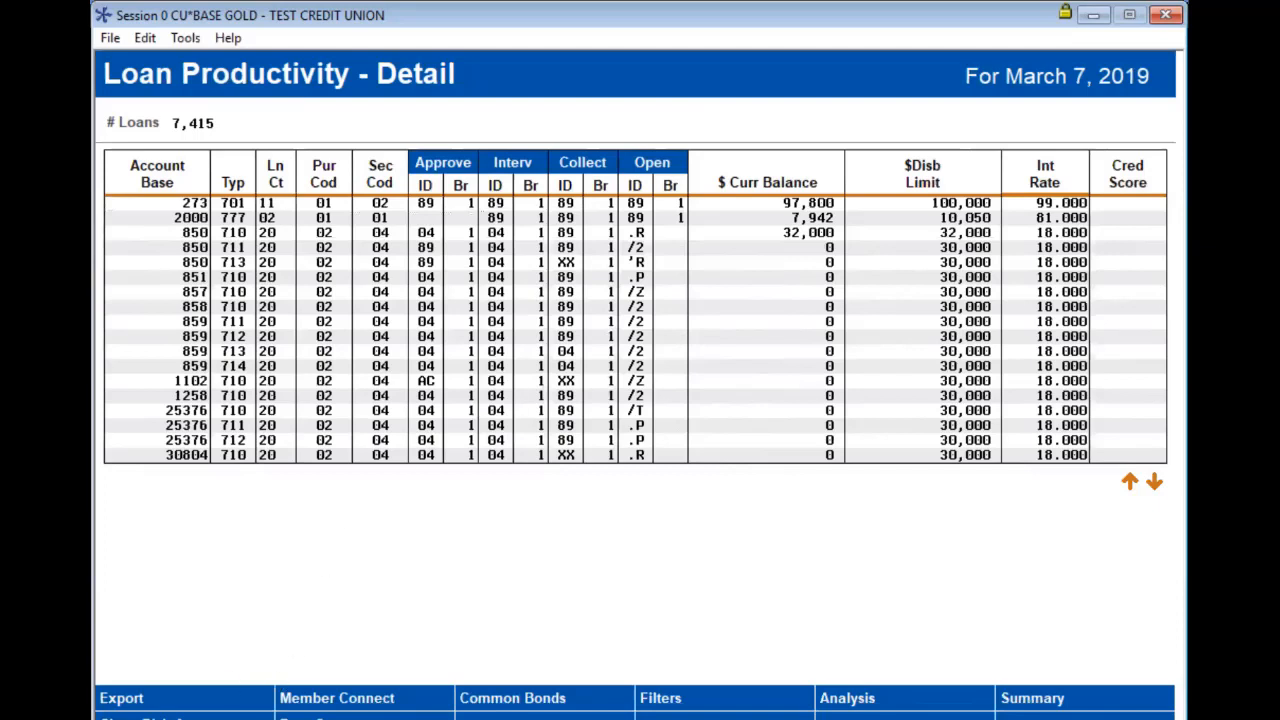
# Review the choices for exporting data and the Member Connect setup options, backing out of both without processing.
pyautogui.click(216, 698)
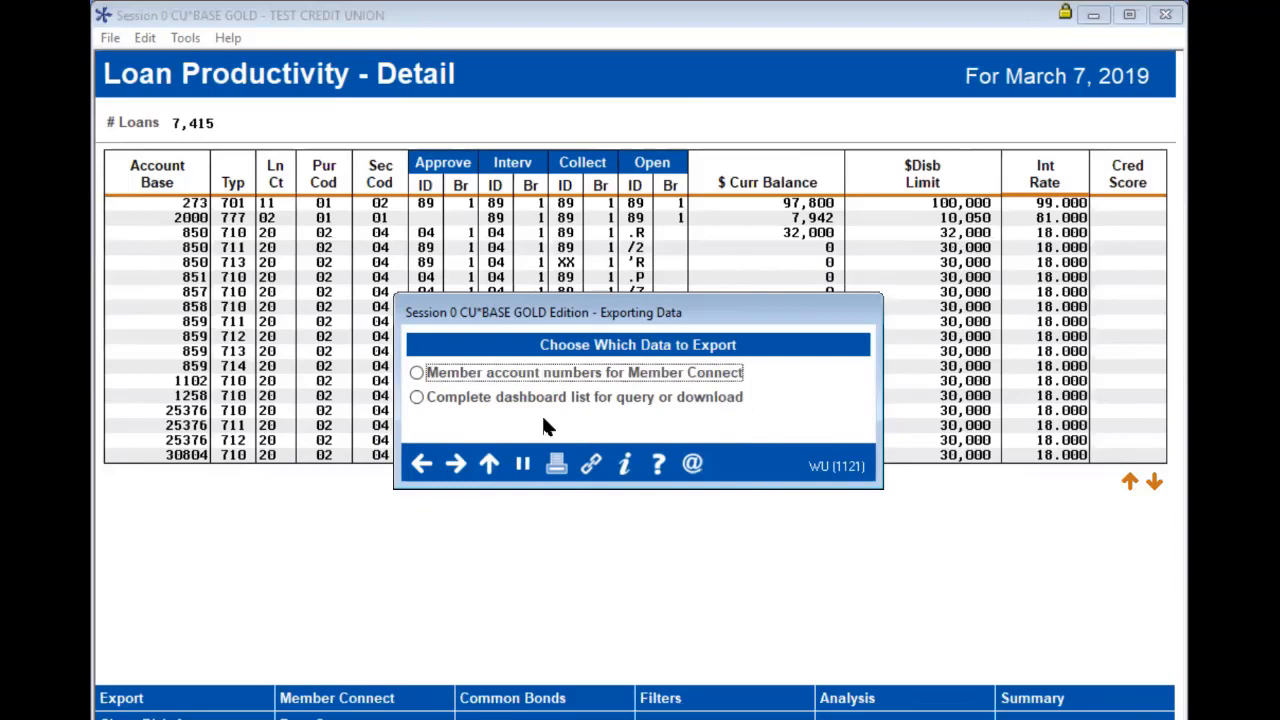
pyautogui.click(416, 372)
pyautogui.click(416, 397)
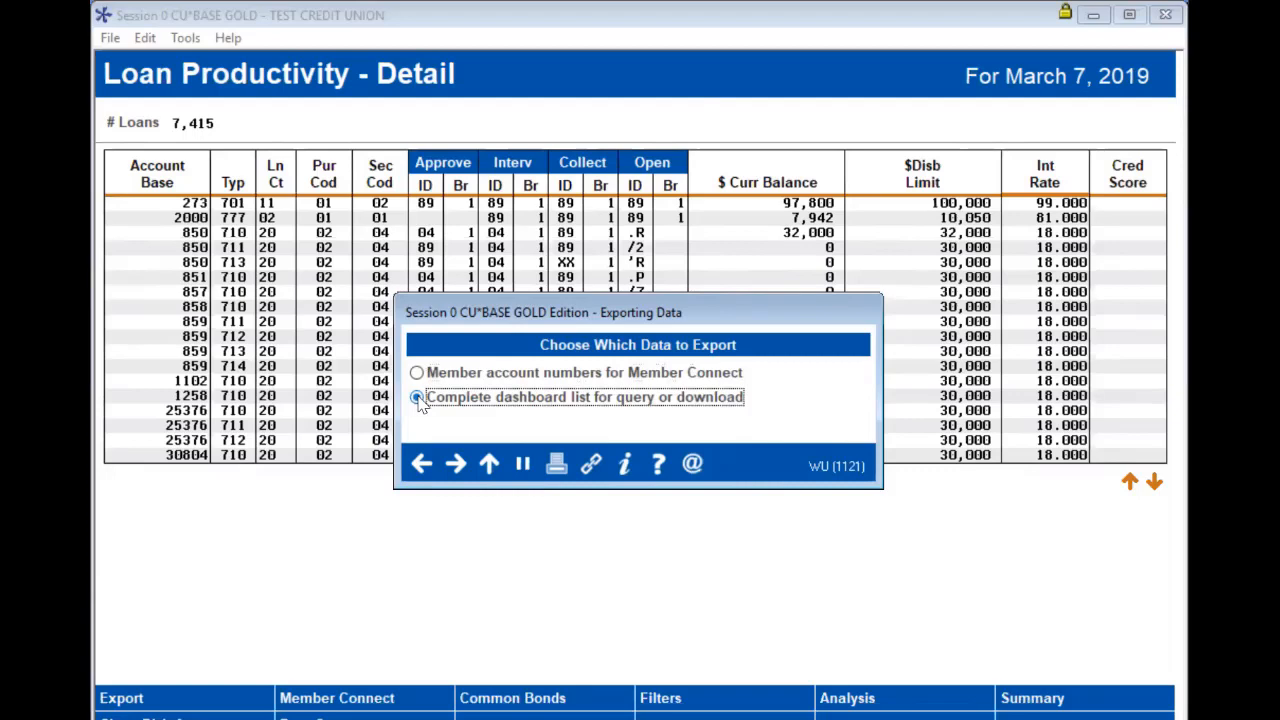
pyautogui.click(420, 463)
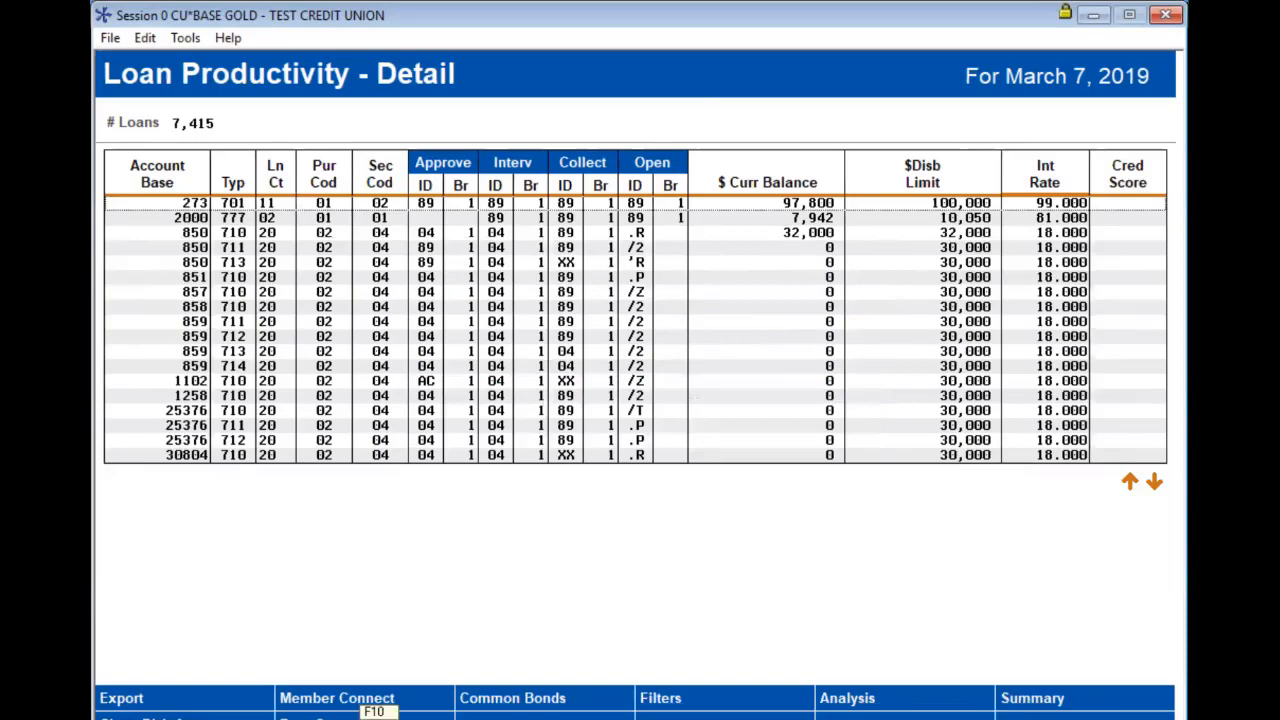
pyautogui.click(372, 700)
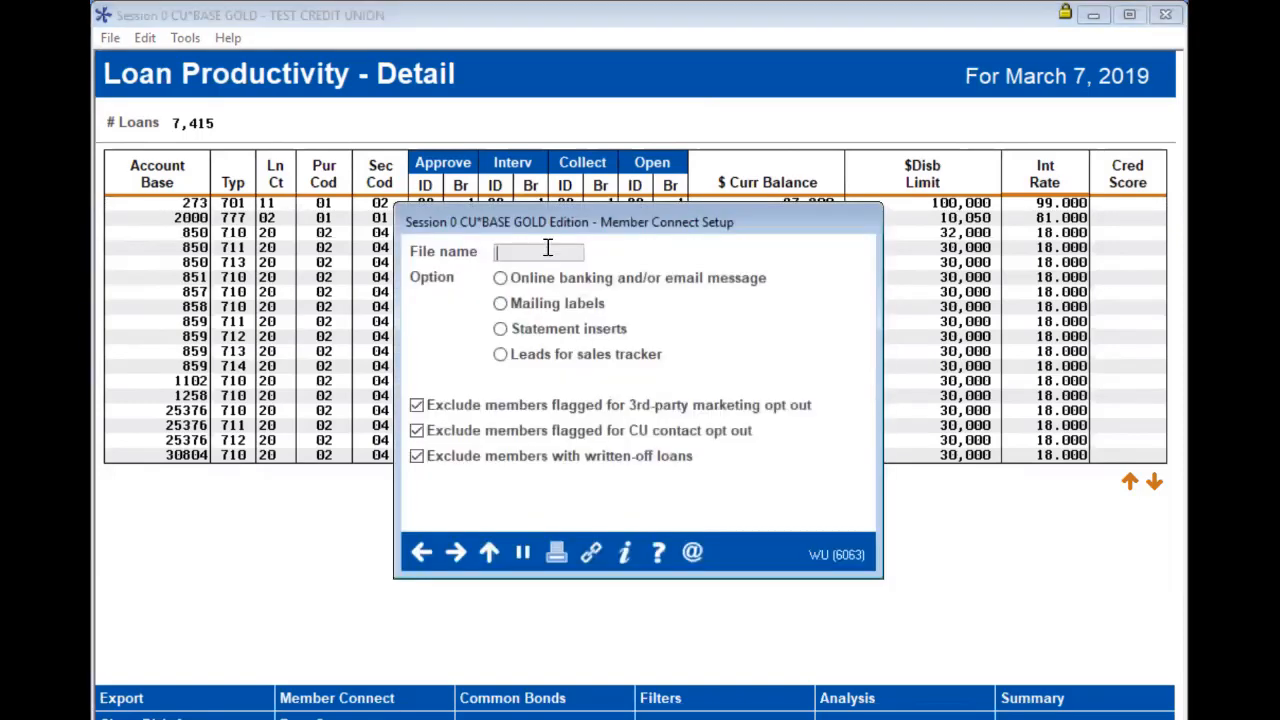
pyautogui.click(425, 552)
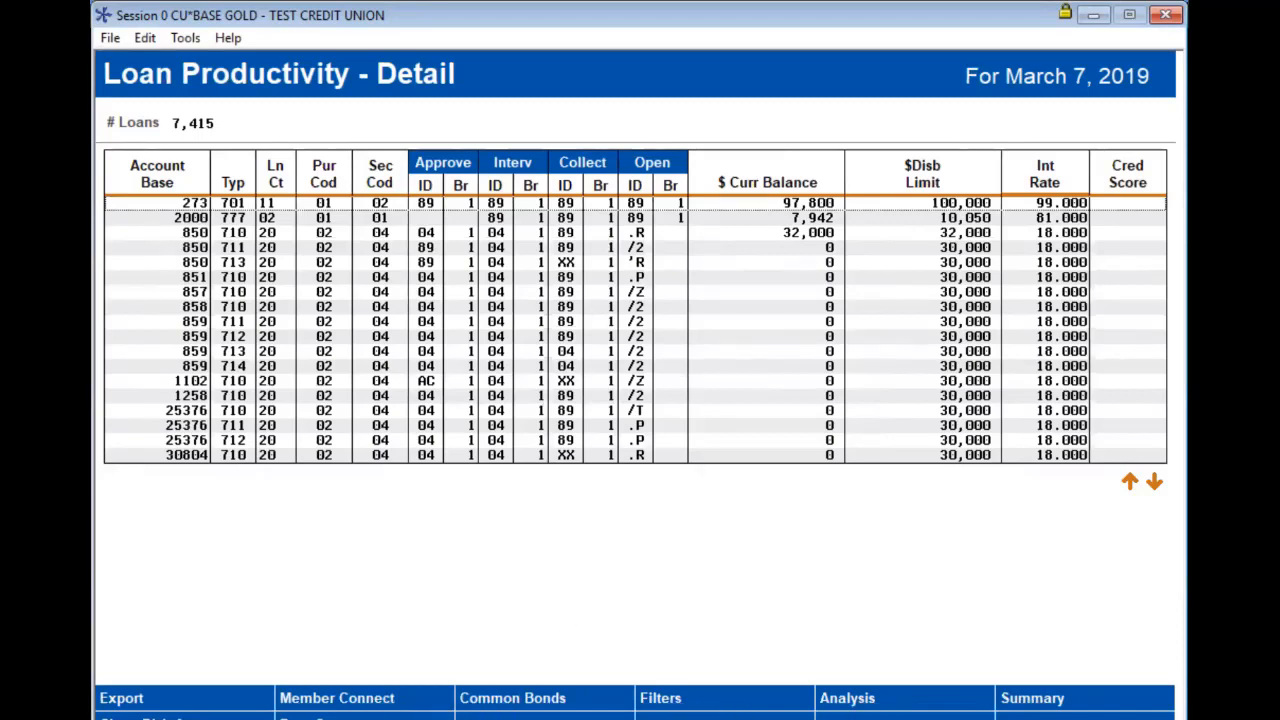
# Review the general, payment and date filters in effect for the loan detail list, and return to the filter selection screen.
pyautogui.click(660, 698)
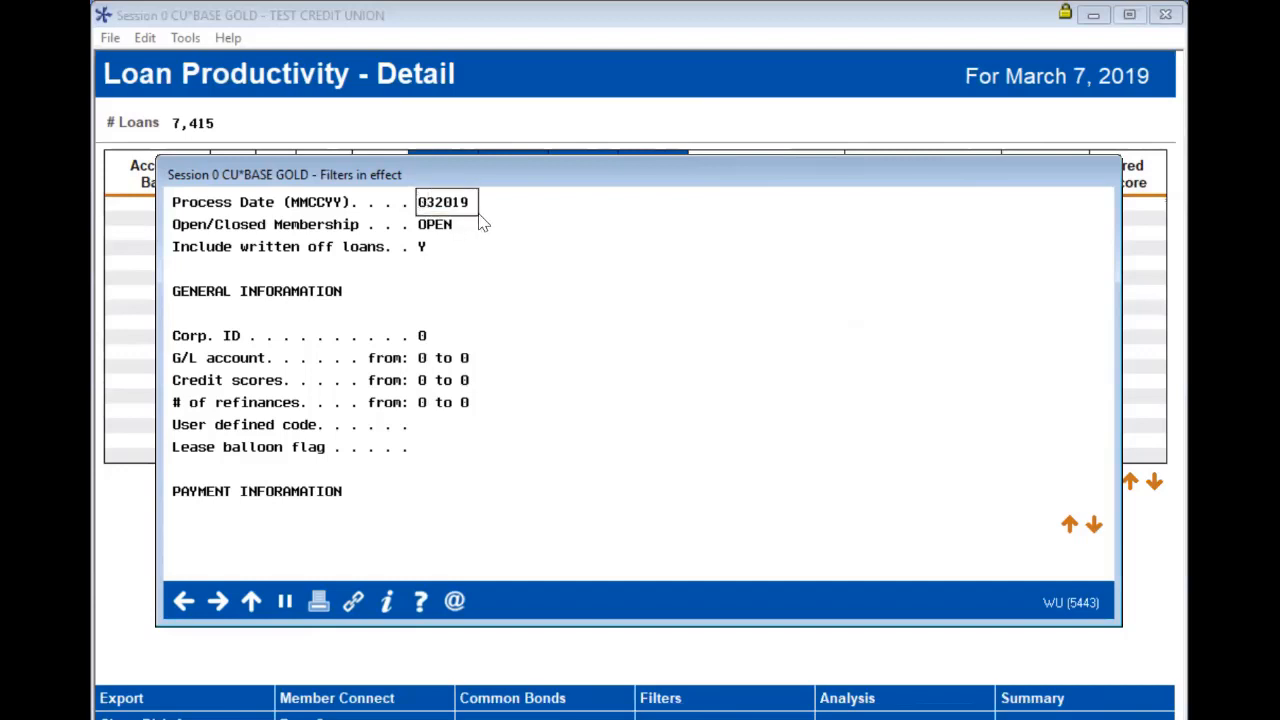
pyautogui.moveTo(175, 217); pyautogui.dragTo(462, 240)
pyautogui.click(459, 236)
pyautogui.click(172, 247)
pyautogui.moveTo(185, 258); pyautogui.dragTo(477, 258)
pyautogui.scroll(-5, 610, 510)
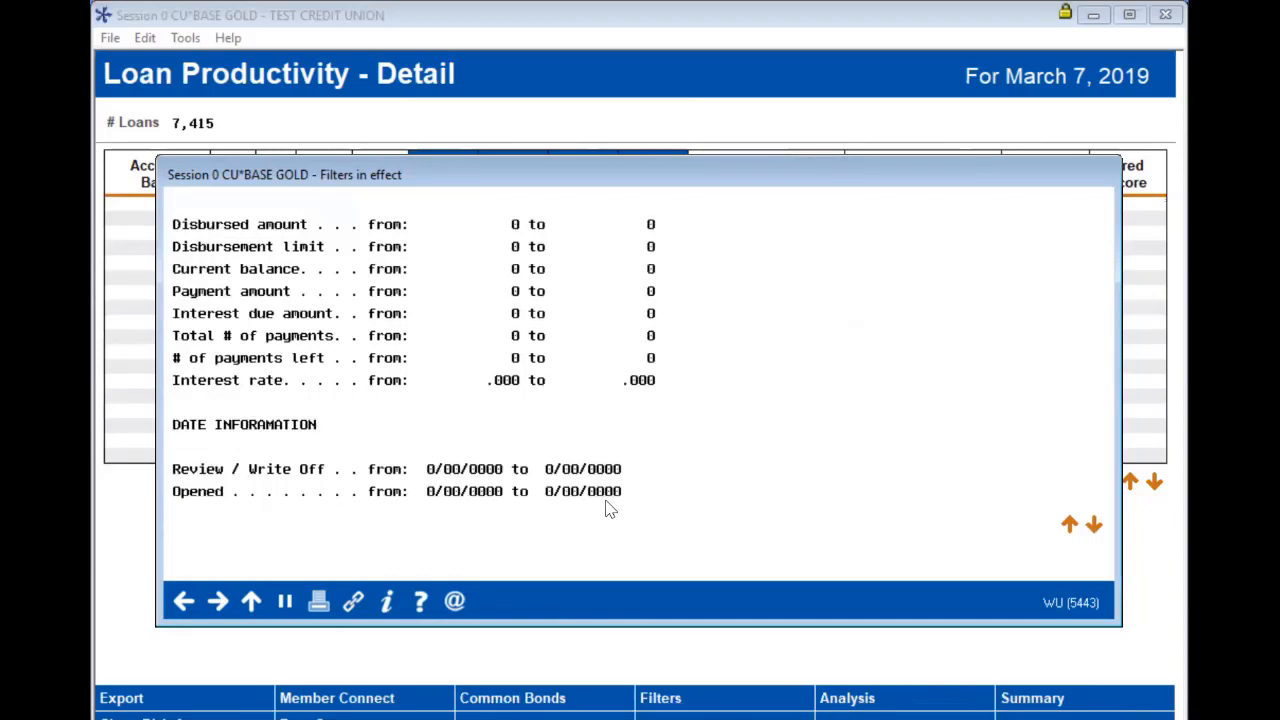
pyautogui.scroll(5, 610, 510)
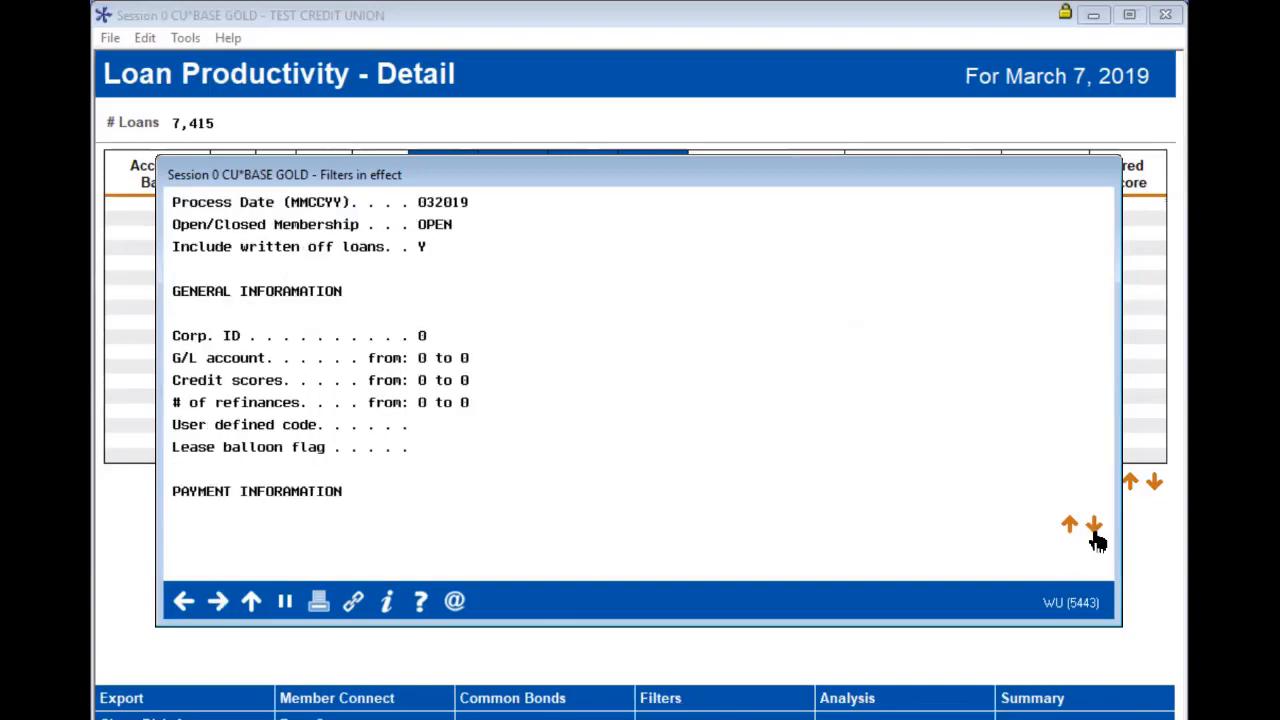
pyautogui.scroll(-5, 735, 557)
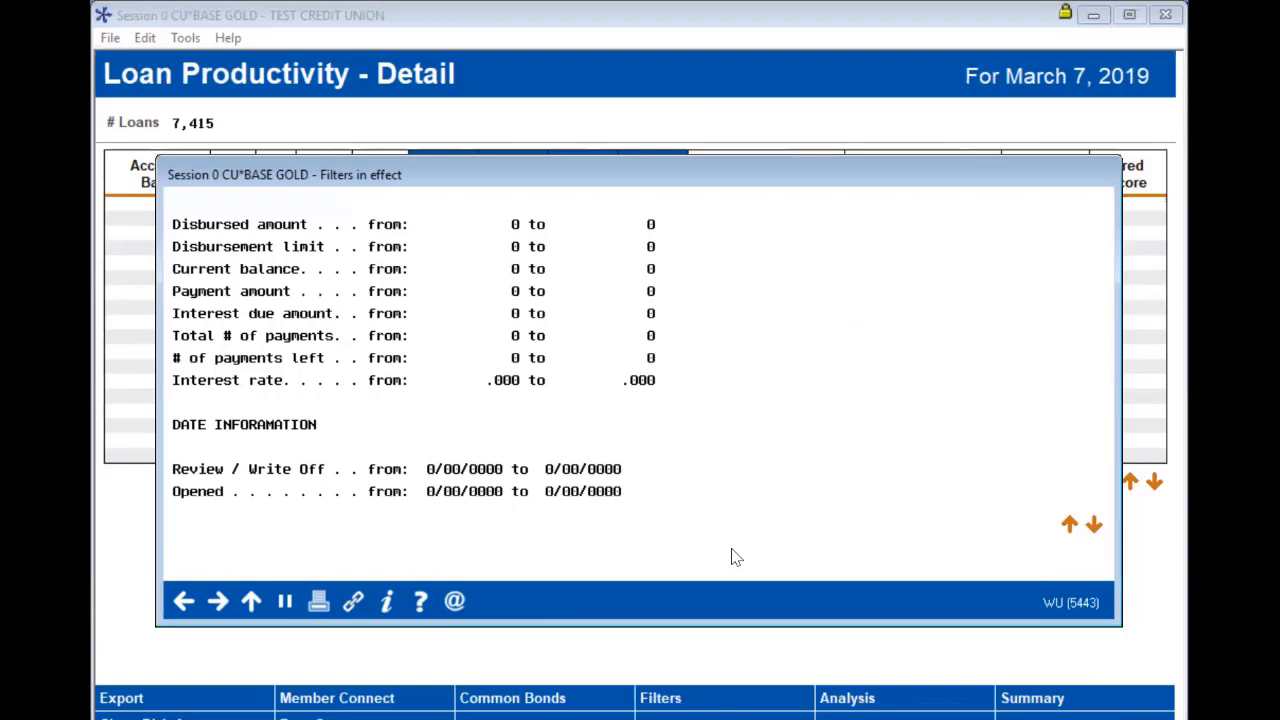
pyautogui.scroll(-5, 735, 557)
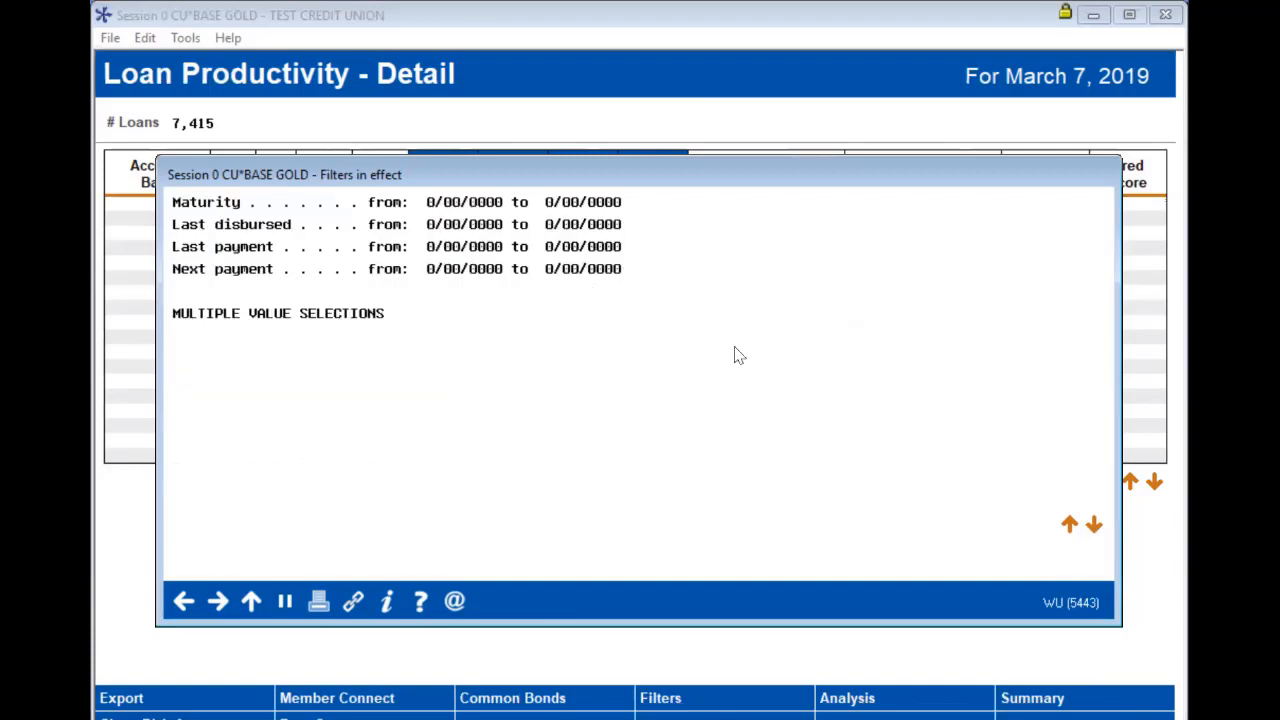
pyautogui.click(184, 604)
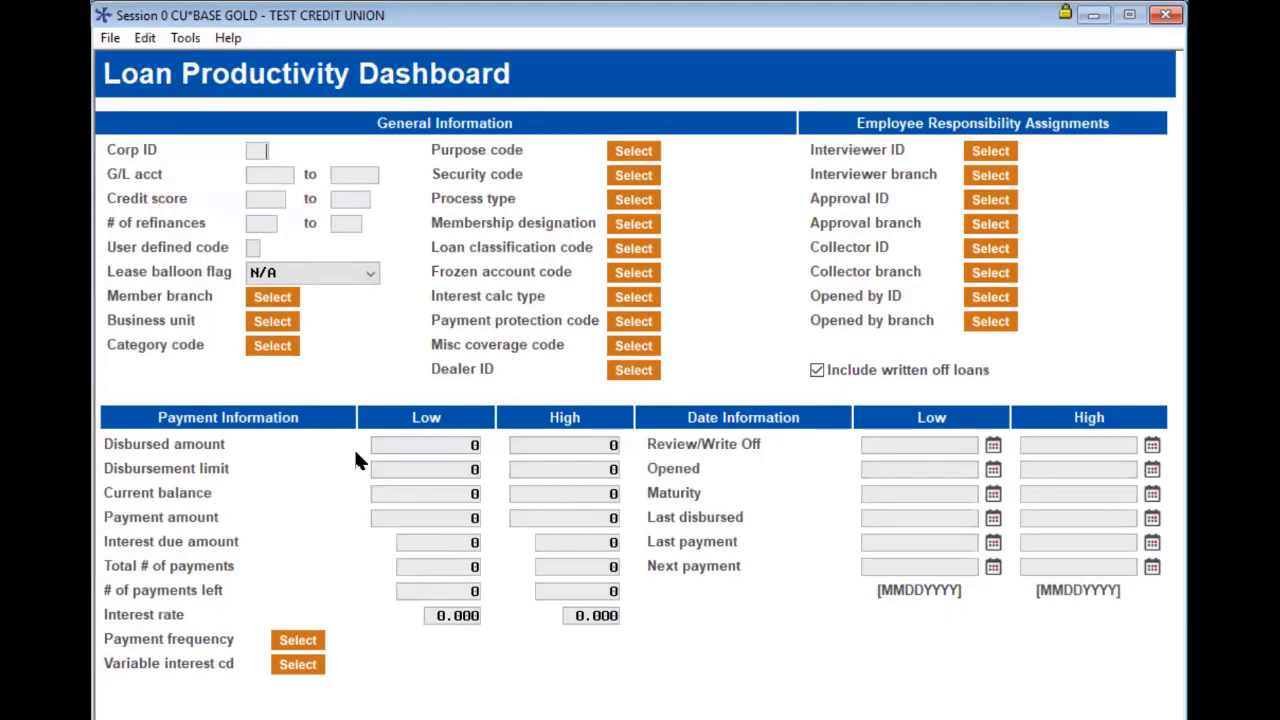
# Filter the loans by interviewer branch, selecting all branches except codes 55, 64 and 78.
pyautogui.click(258, 204)
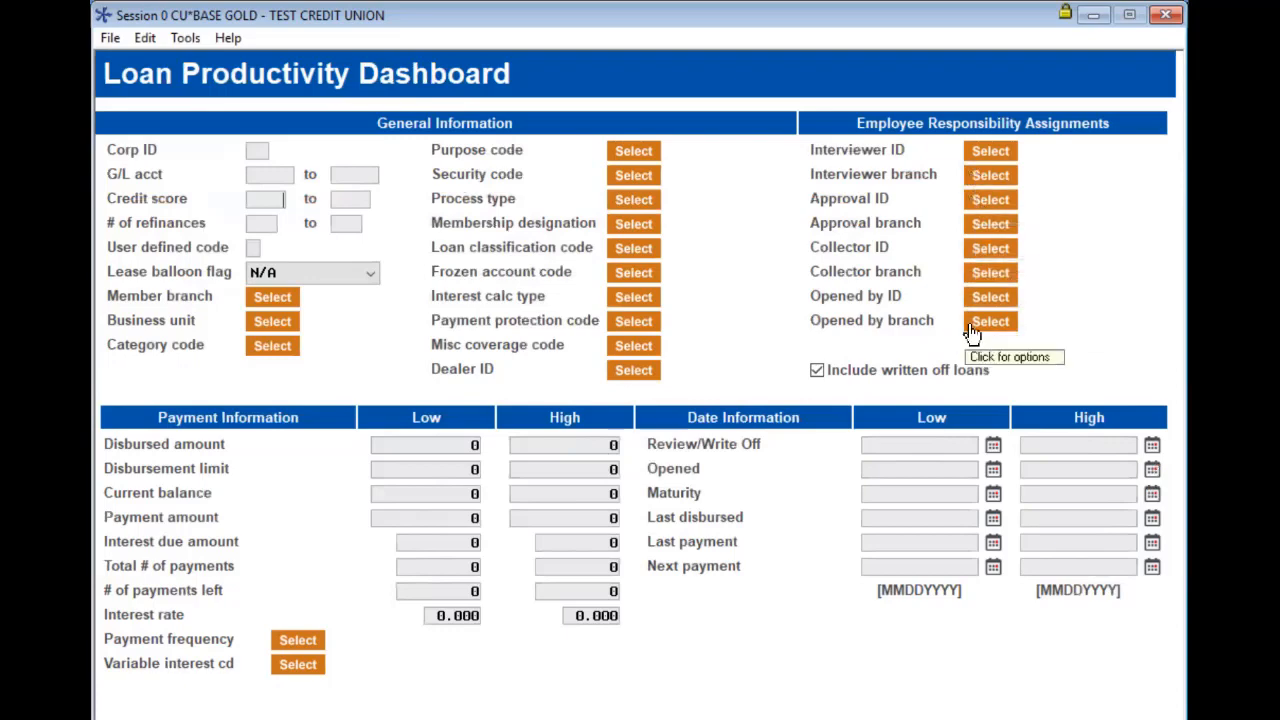
pyautogui.click(985, 177)
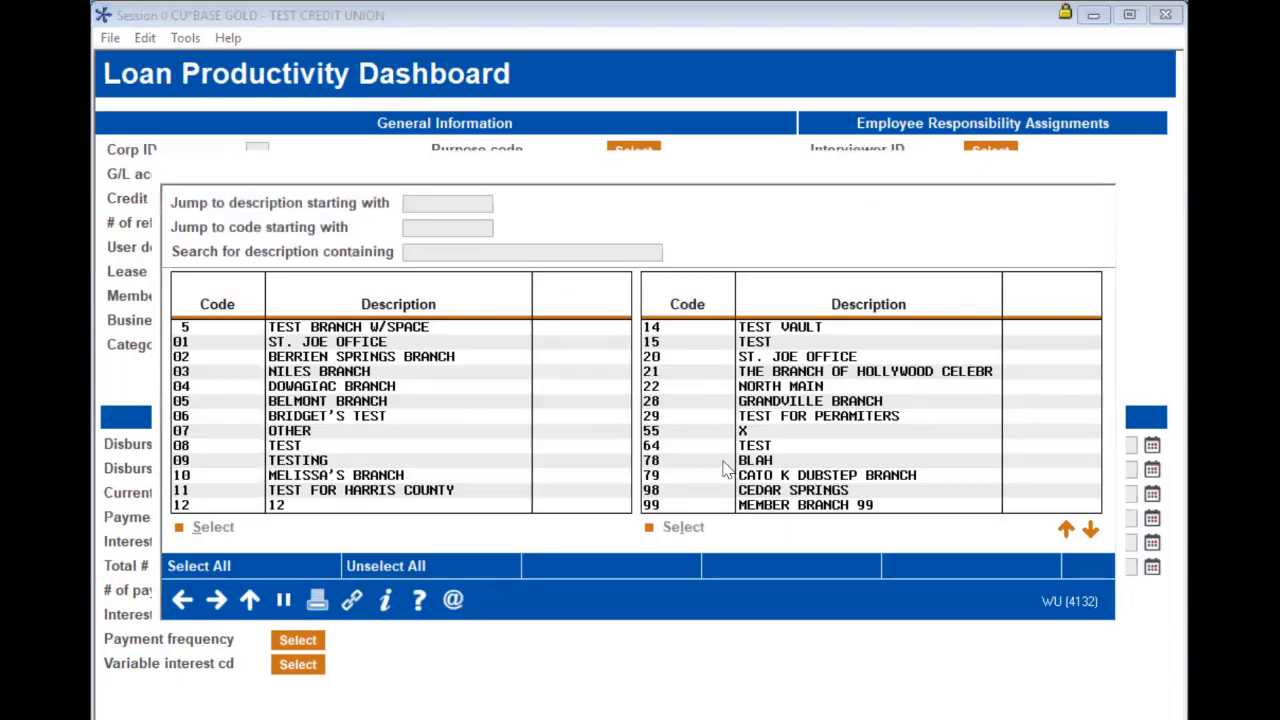
pyautogui.click(181, 600)
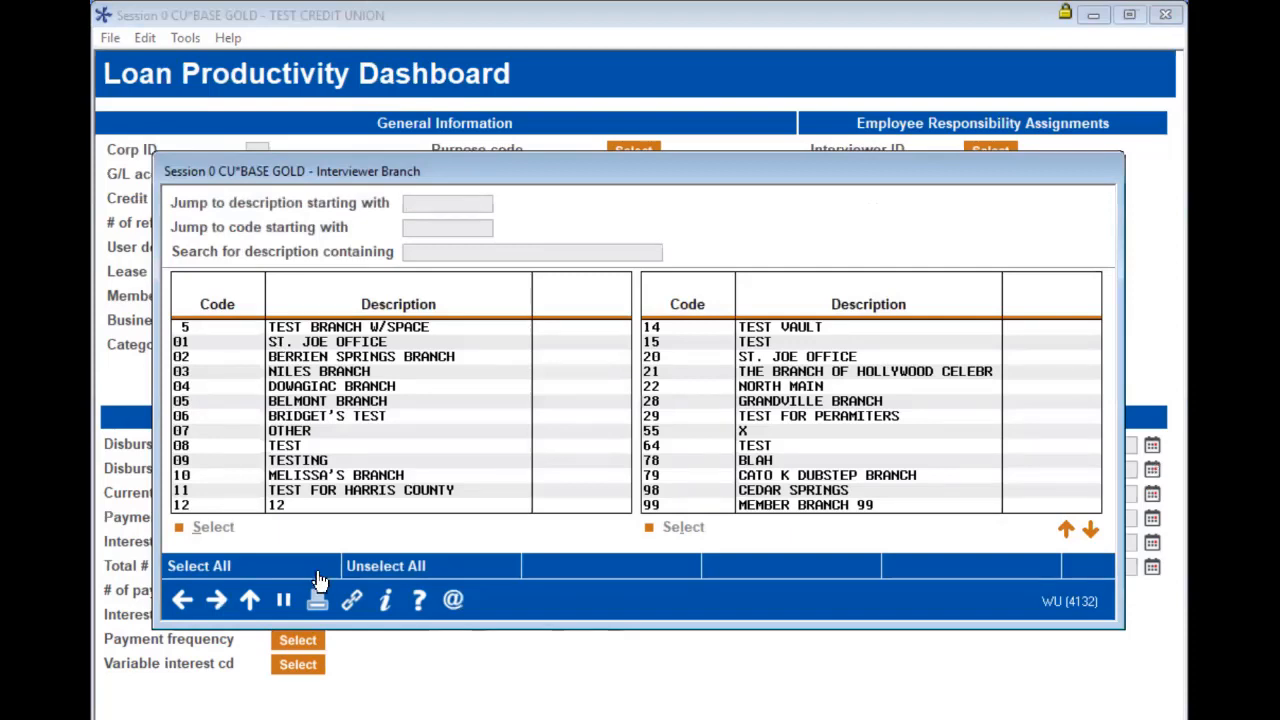
pyautogui.click(317, 575)
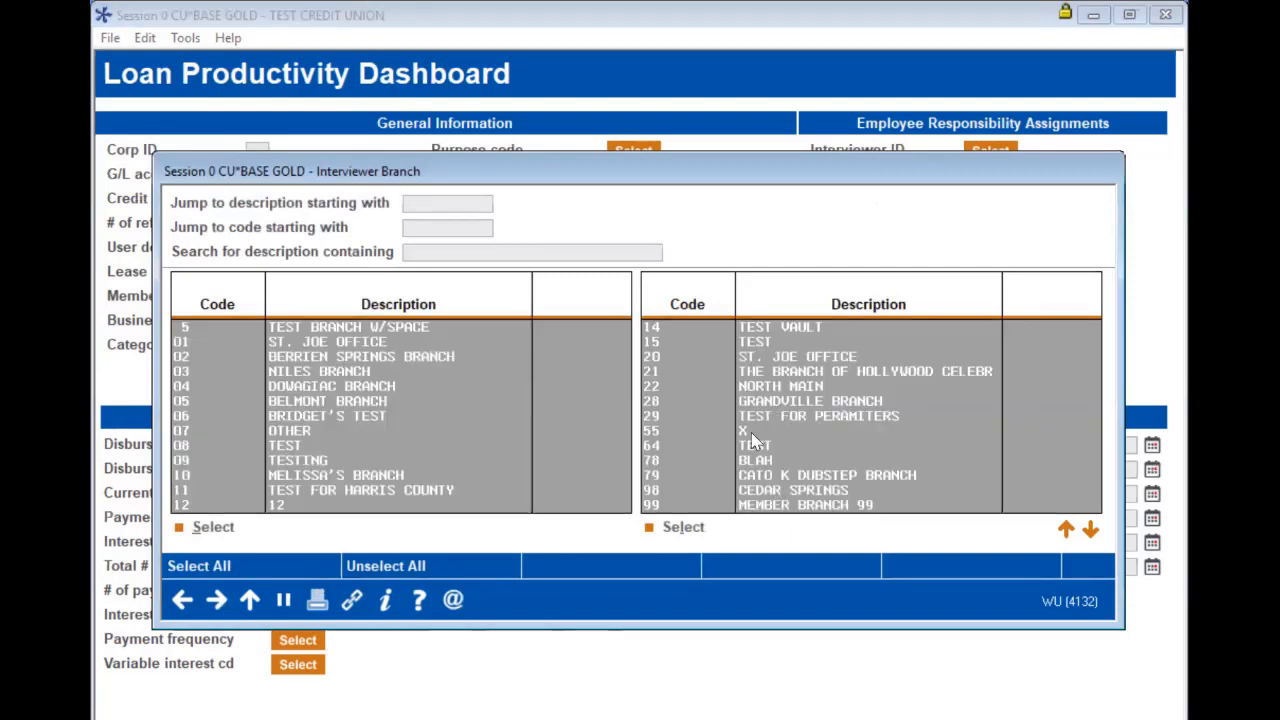
pyautogui.click(716, 428)
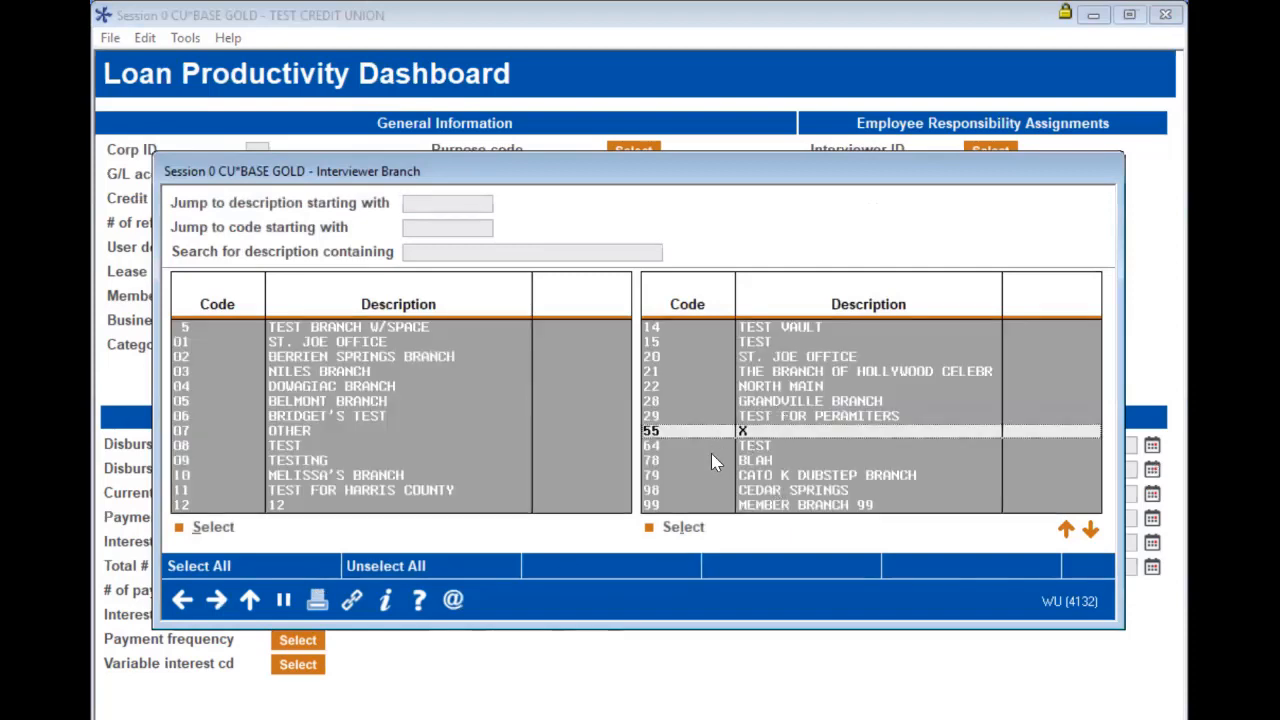
pyautogui.click(711, 446)
pyautogui.click(712, 460)
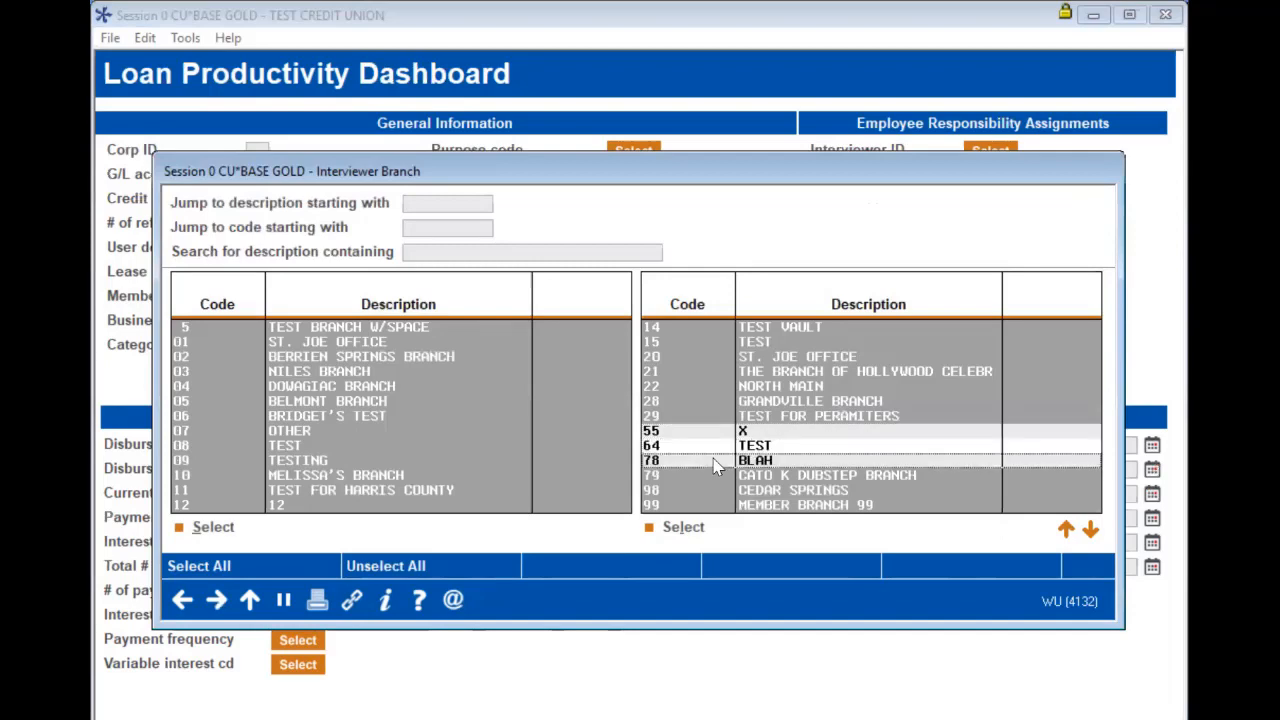
pyautogui.click(684, 527)
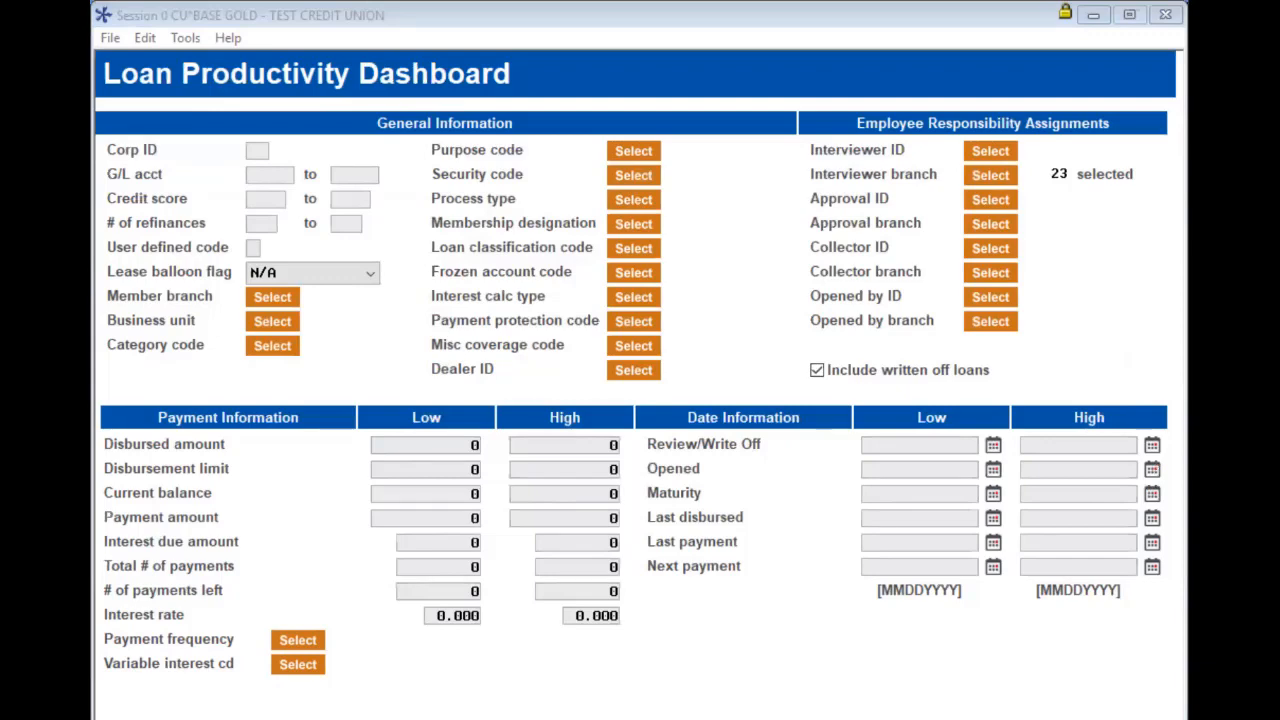
pyautogui.click(1136, 186)
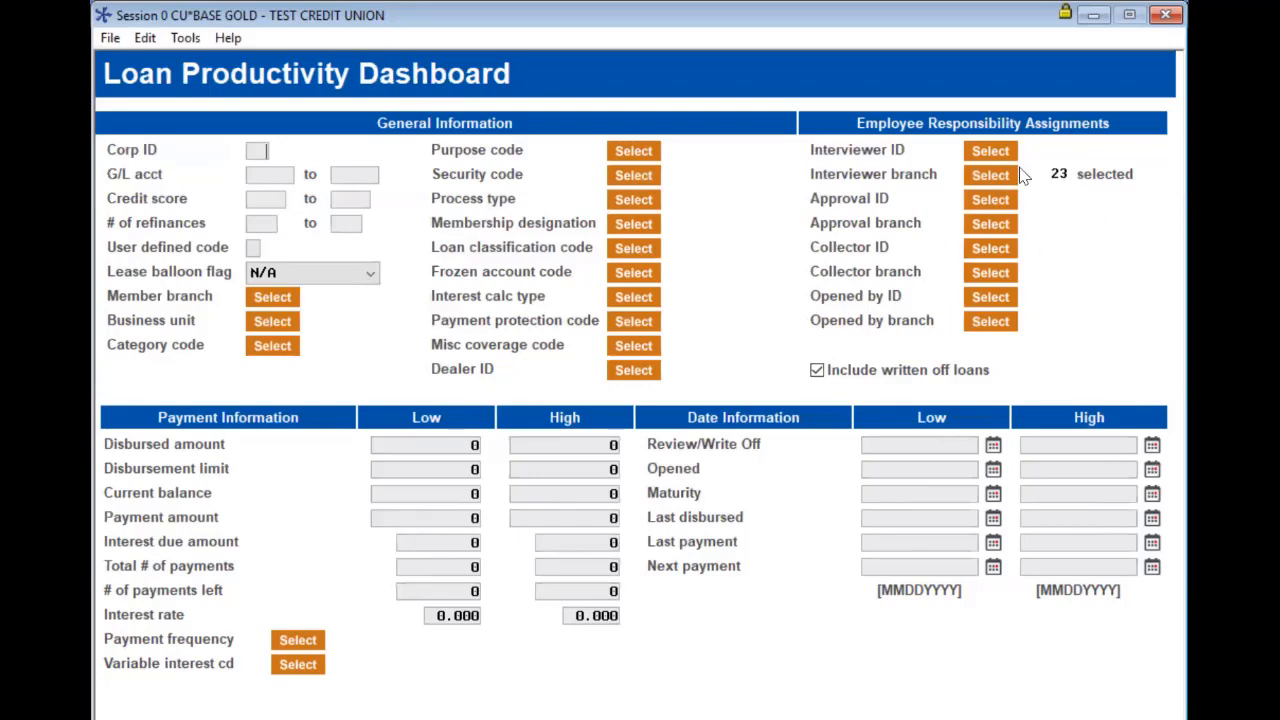
pyautogui.moveTo(808, 162); pyautogui.dragTo(1140, 187)
# Set the maturity date filter to range from March 8, 2019, to December 31, 2019.
pyautogui.click(993, 495)
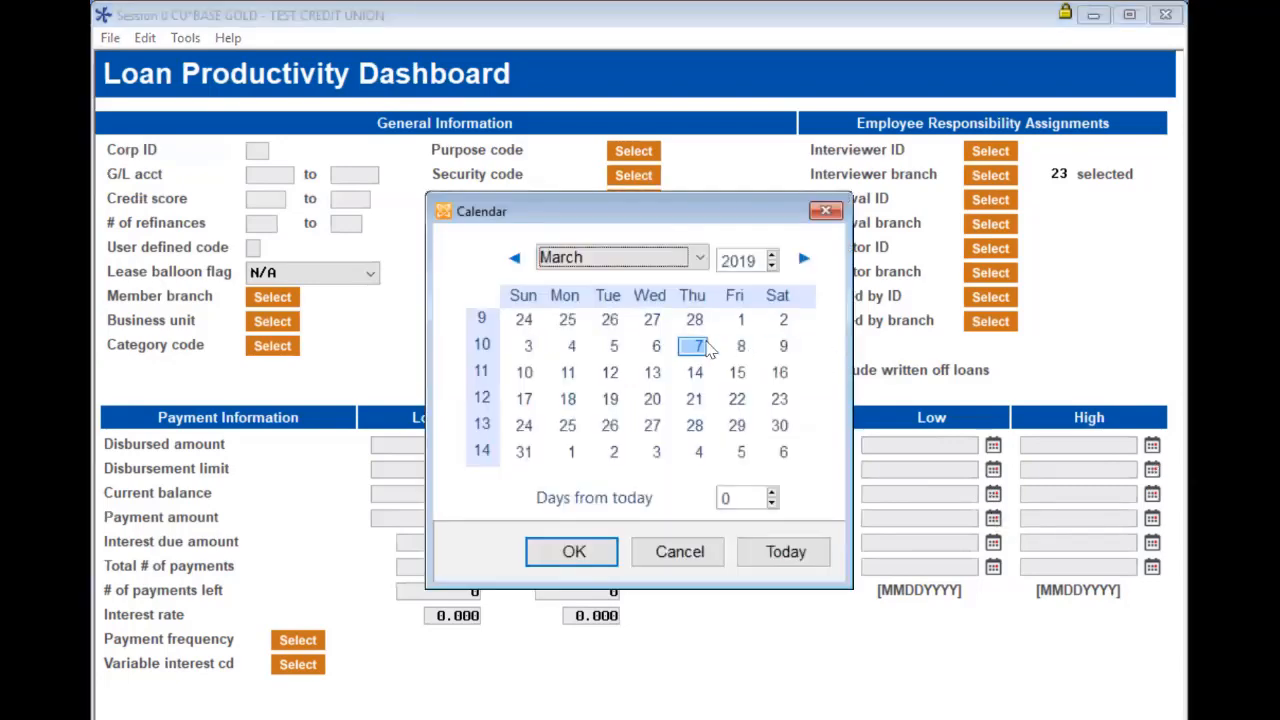
pyautogui.click(585, 567)
pyautogui.click(996, 497)
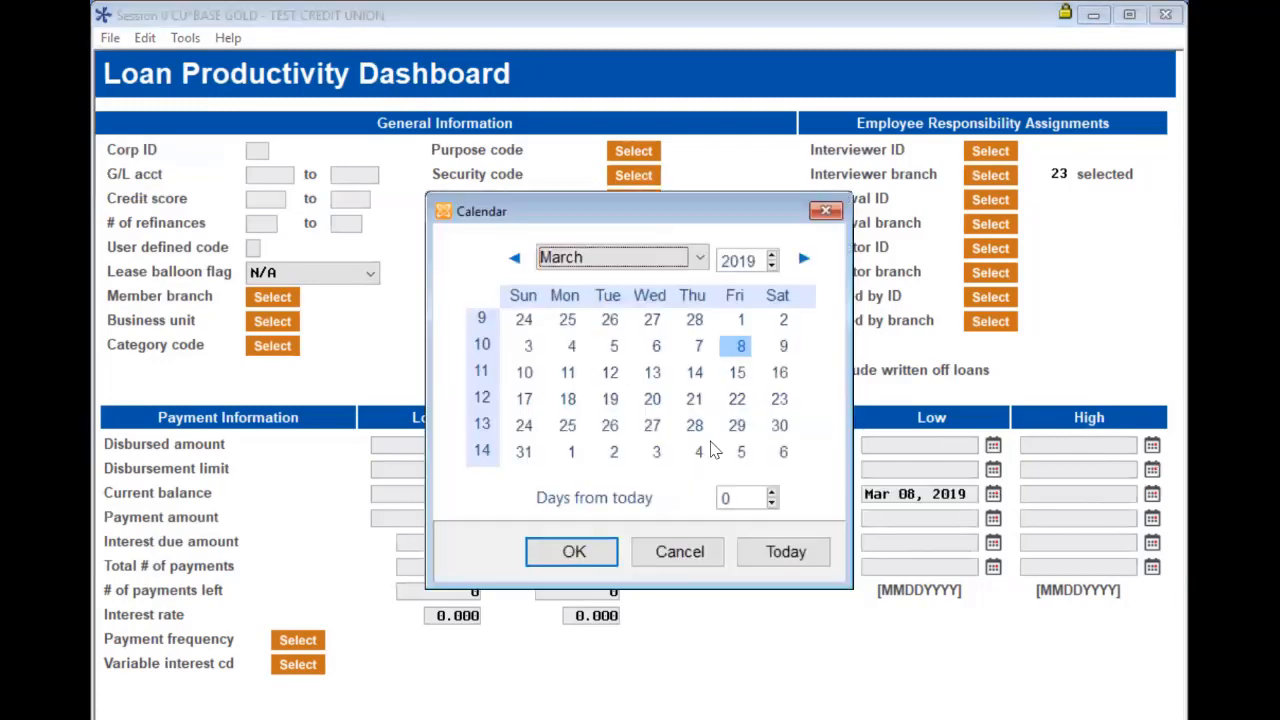
pyautogui.click(551, 547)
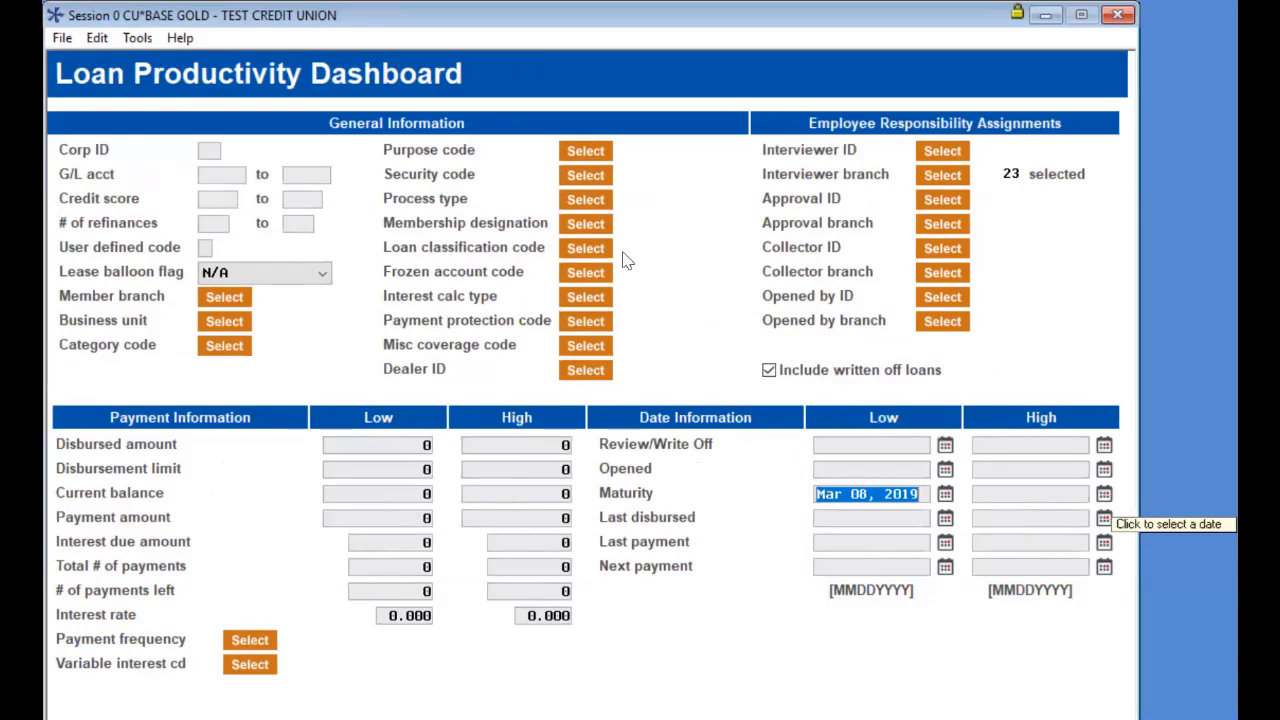
pyautogui.click(1106, 497)
pyautogui.click(620, 257)
pyautogui.click(585, 446)
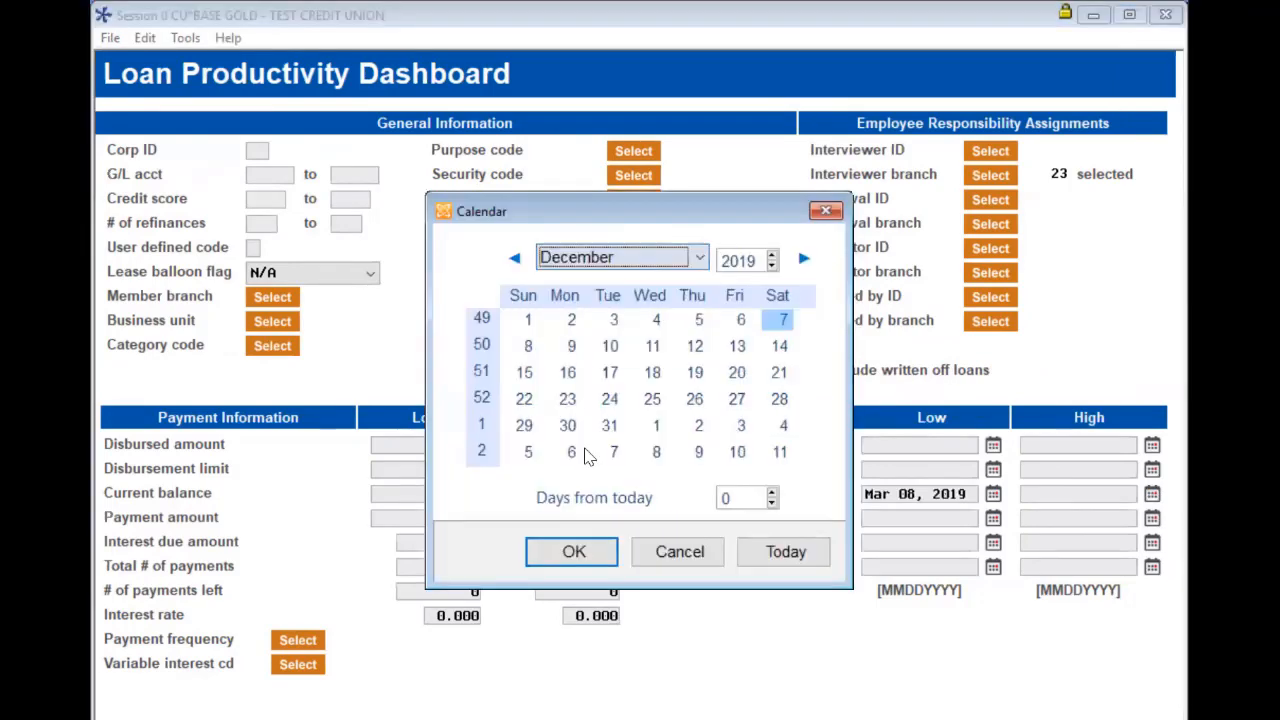
pyautogui.click(609, 426)
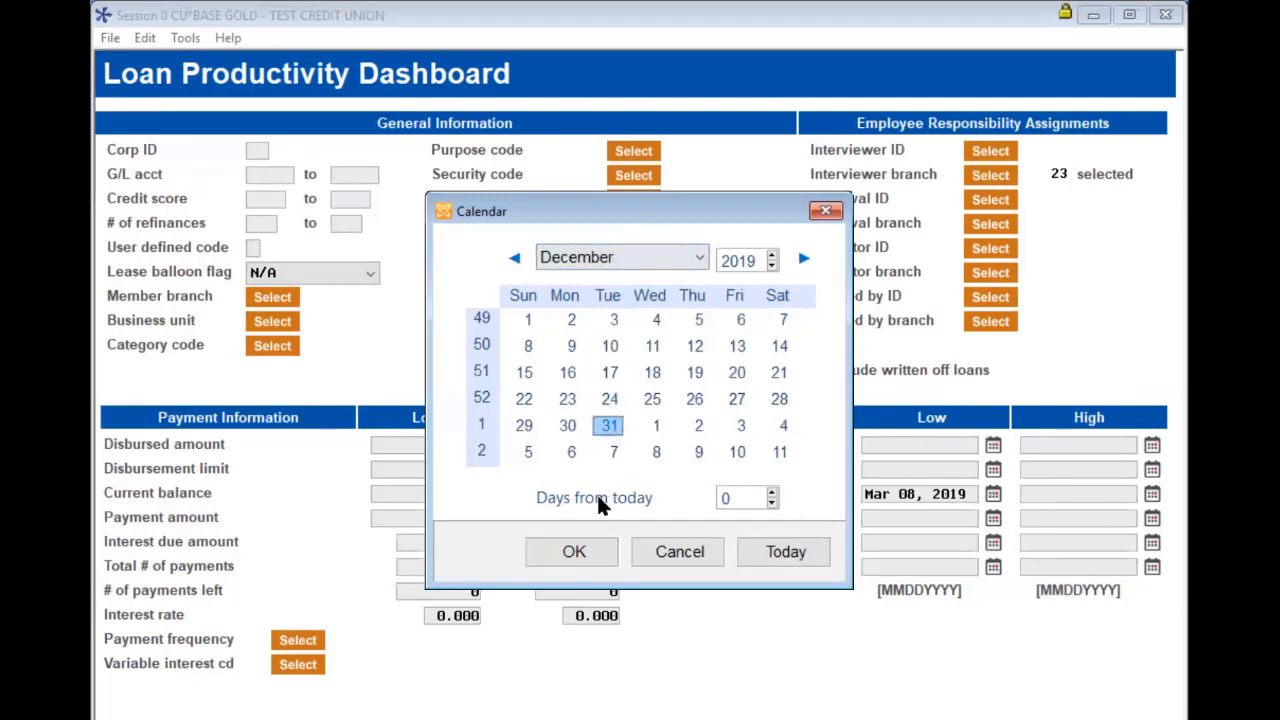
pyautogui.click(586, 551)
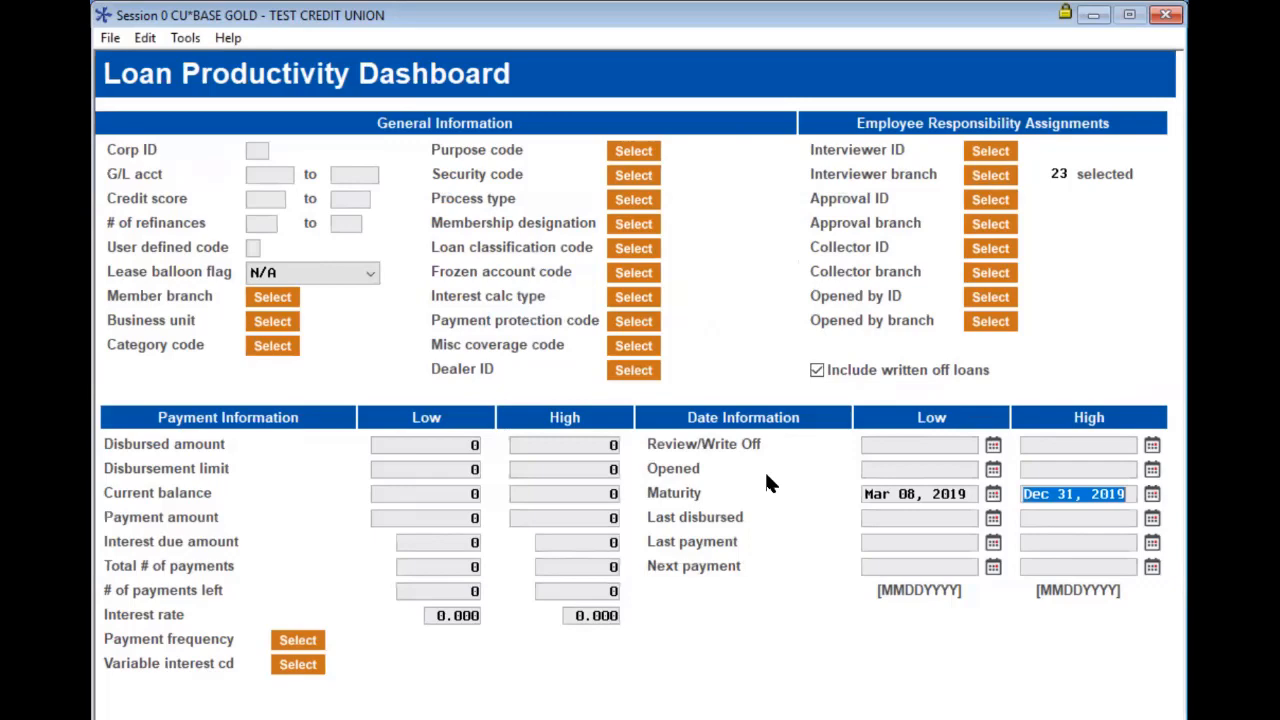
# Exclude written off loans and load the detail list with the selected filters.
pyautogui.click(816, 371)
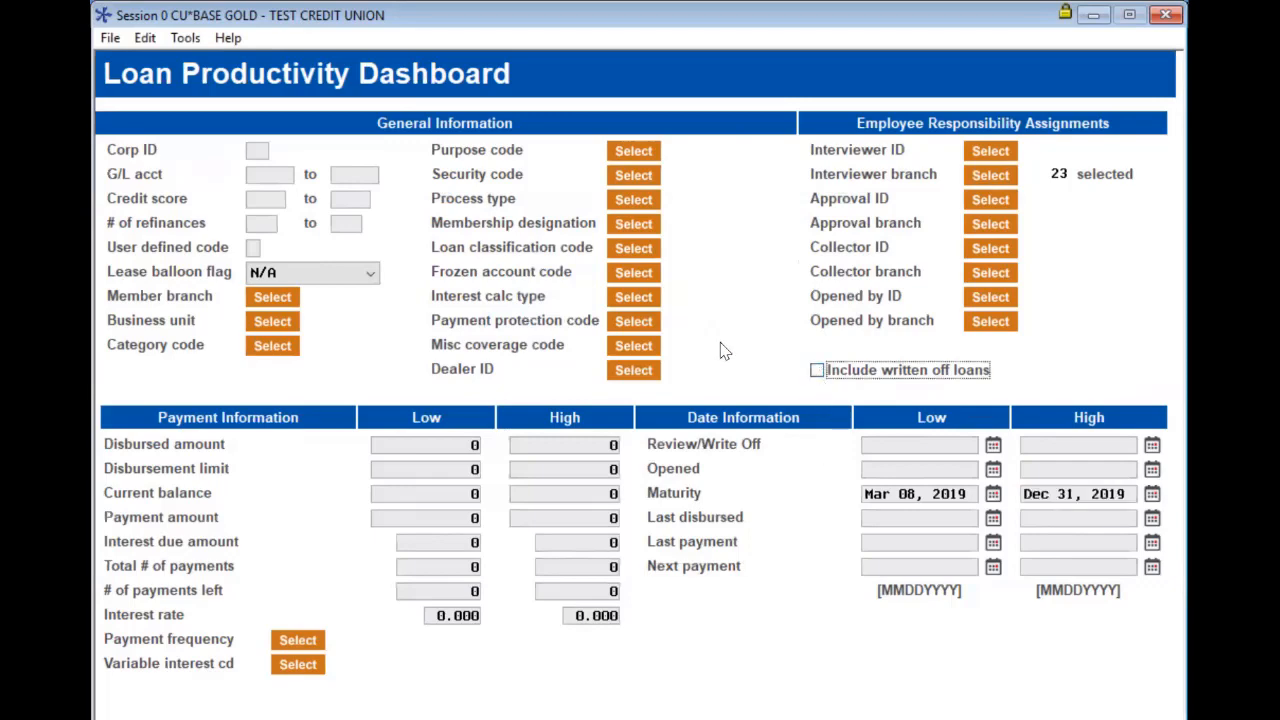
pyautogui.press('Return')
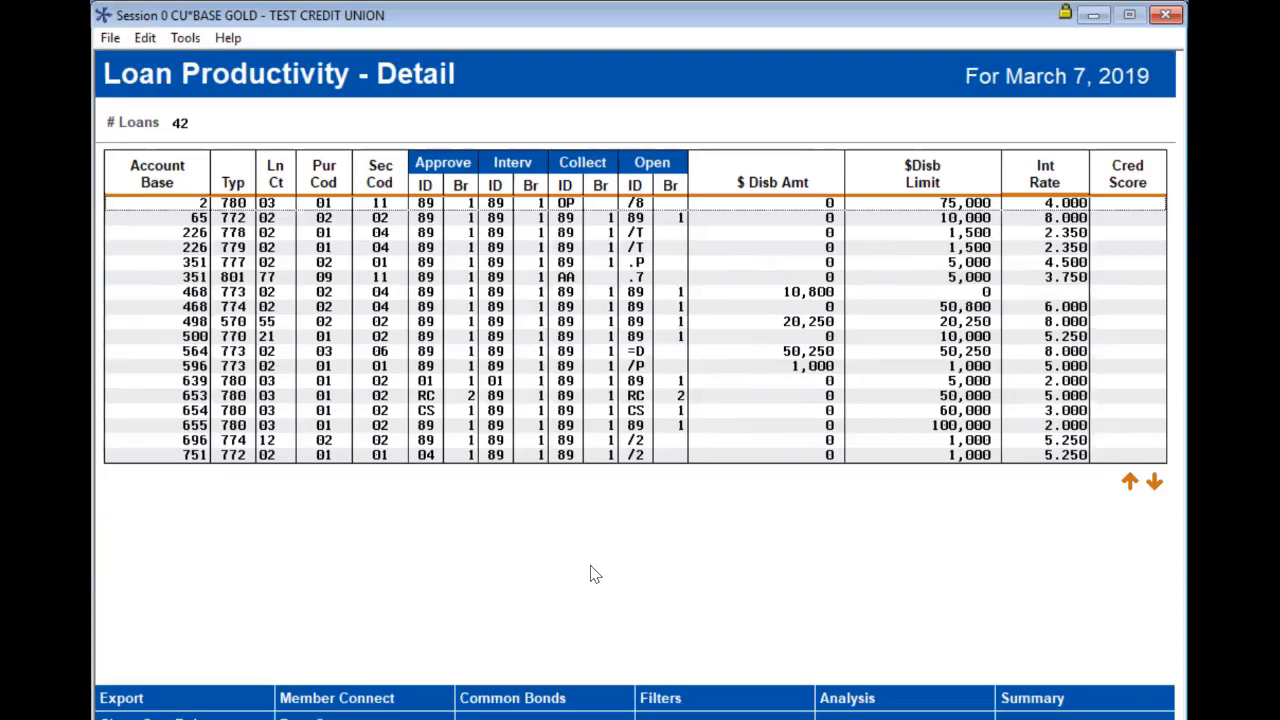
# Review the summary of the selected loans against all loans and its filters in effect, and return to the detail list.
pyautogui.click(1033, 699)
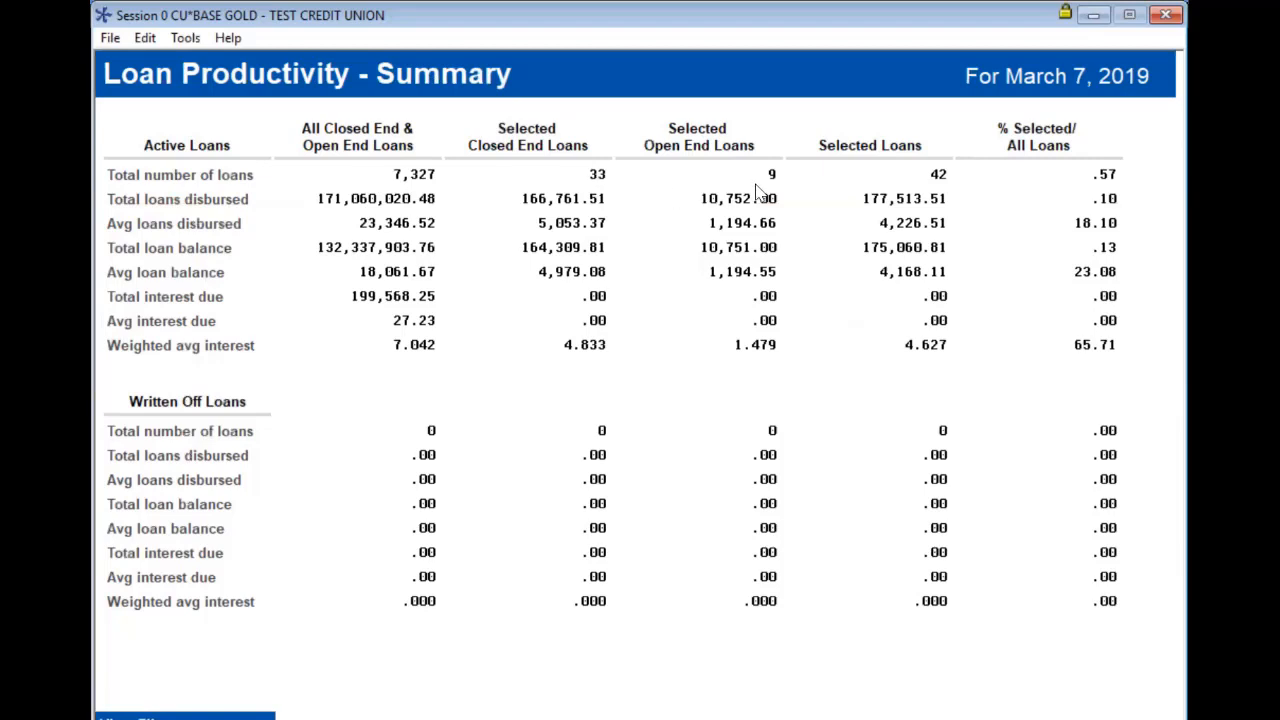
pyautogui.moveTo(914, 163); pyautogui.dragTo(964, 181)
pyautogui.moveTo(100, 168); pyautogui.dragTo(457, 191)
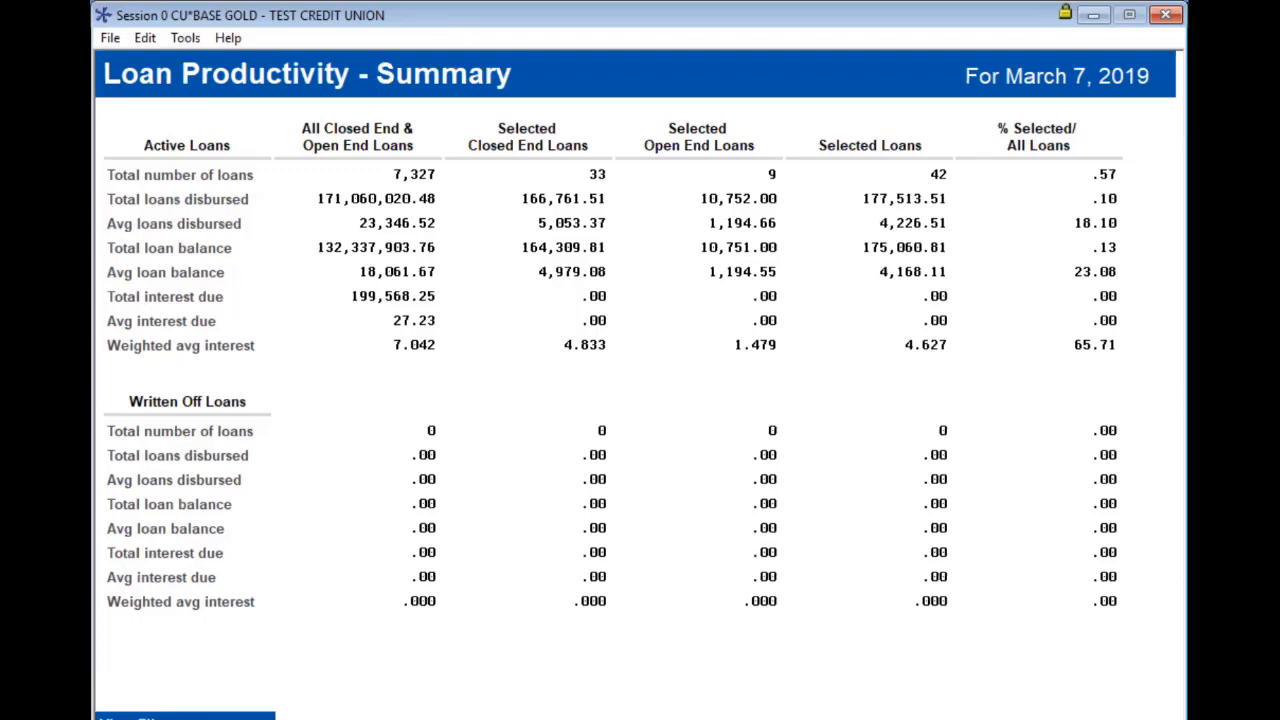
pyautogui.click(185, 716)
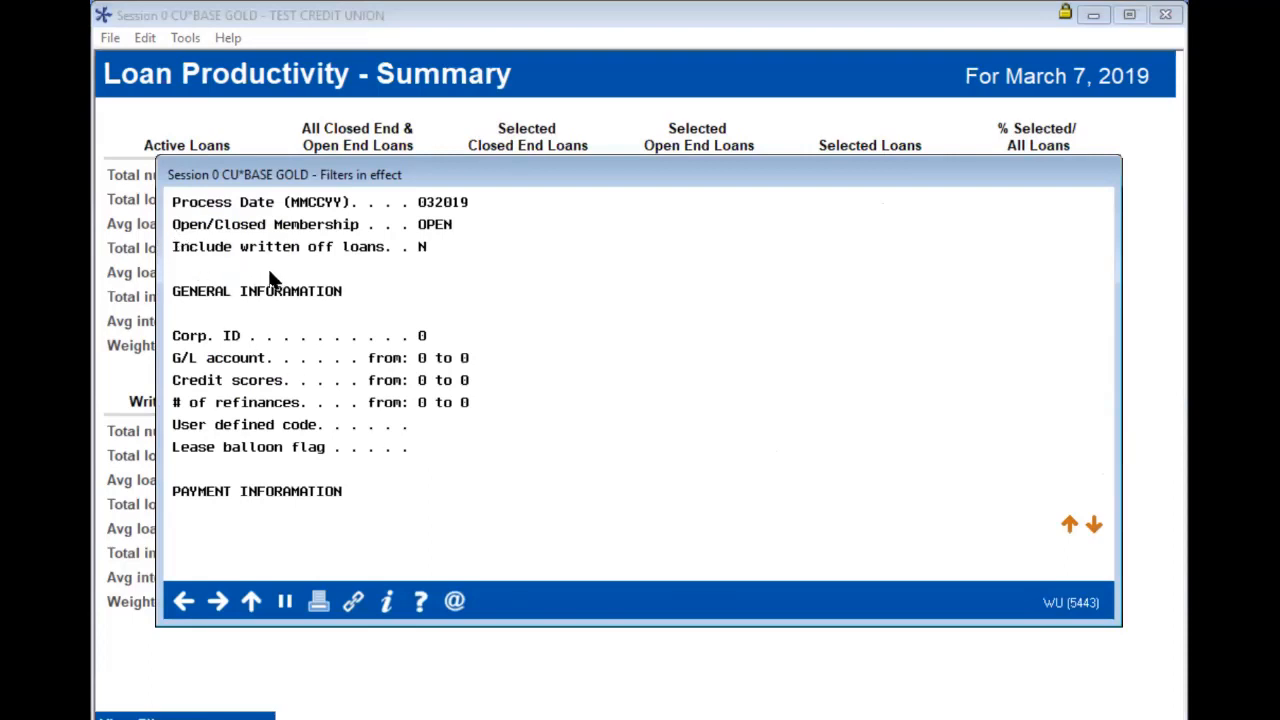
pyautogui.click(185, 603)
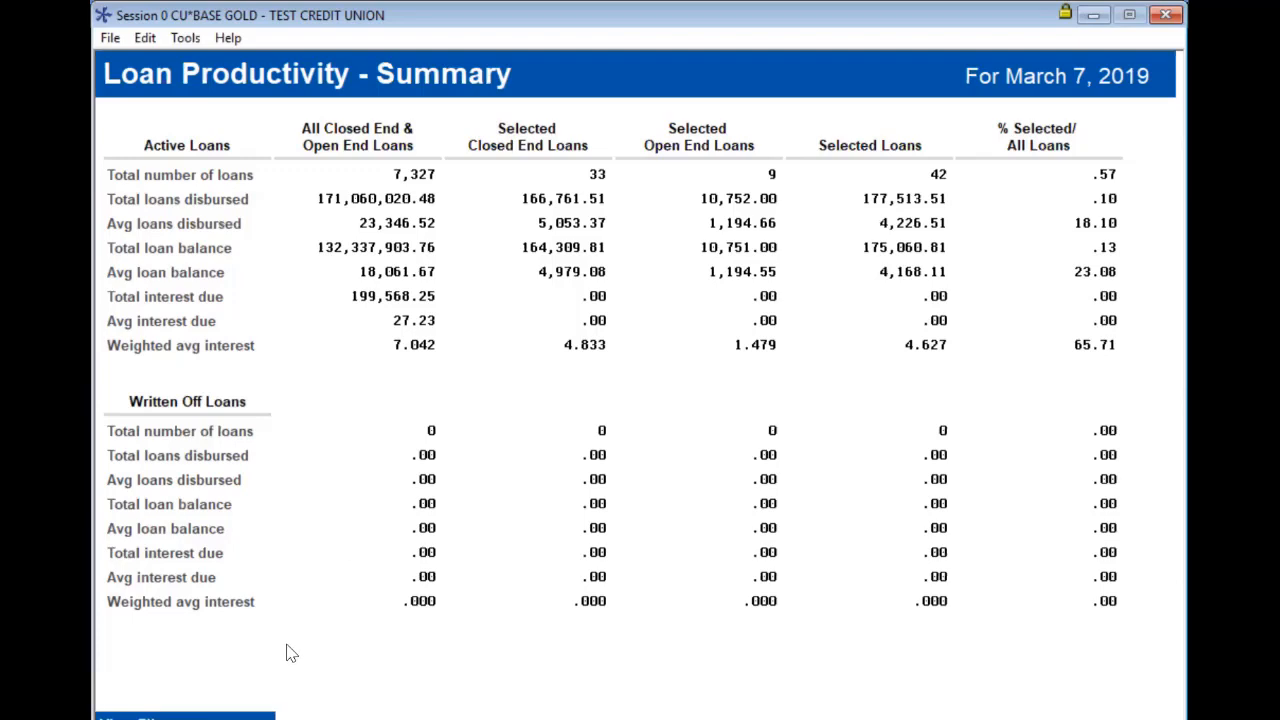
pyautogui.press('F3')
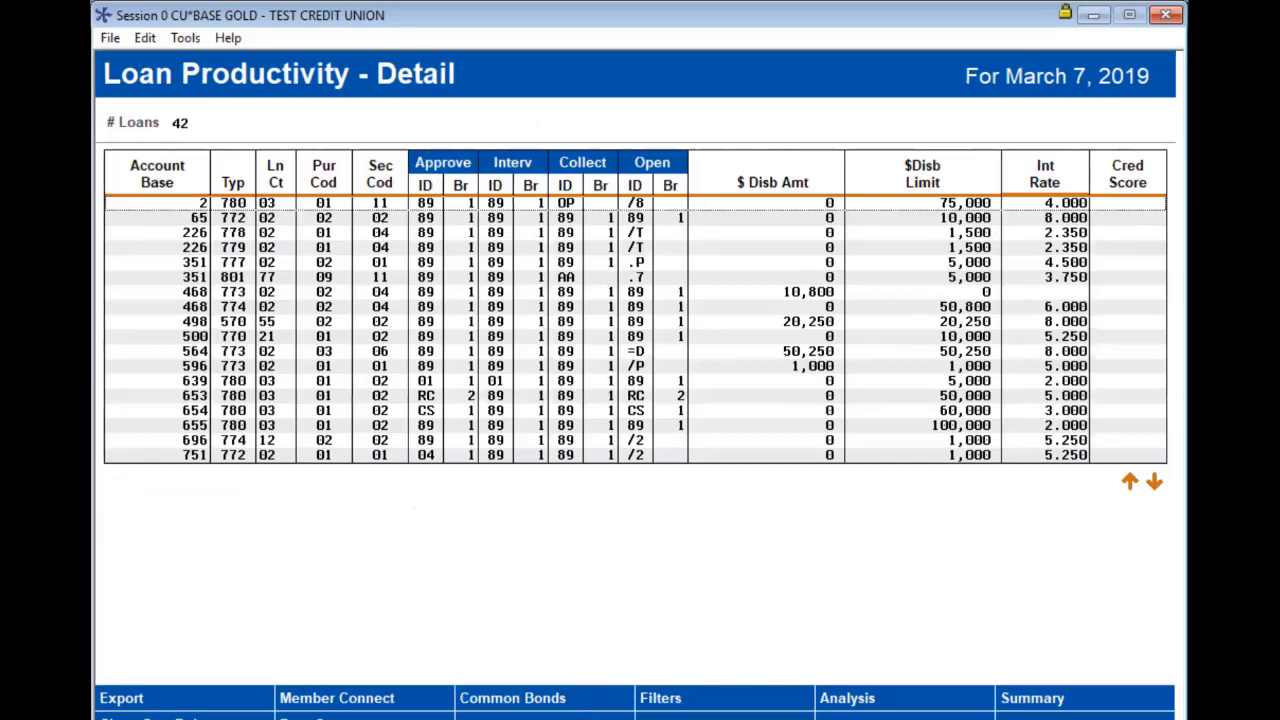
# Examine the analysis of the selected loans, including the full loan category breakdown, and close the breakdown.
pyautogui.click(849, 698)
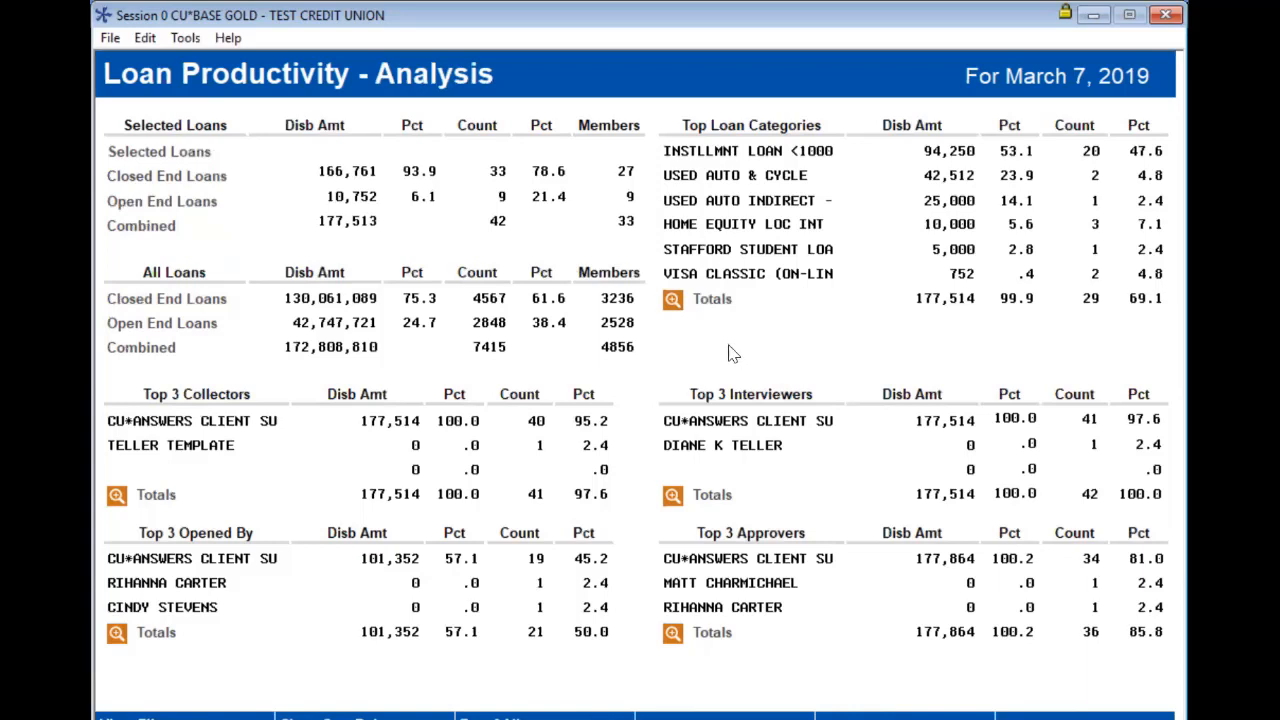
pyautogui.click(670, 298)
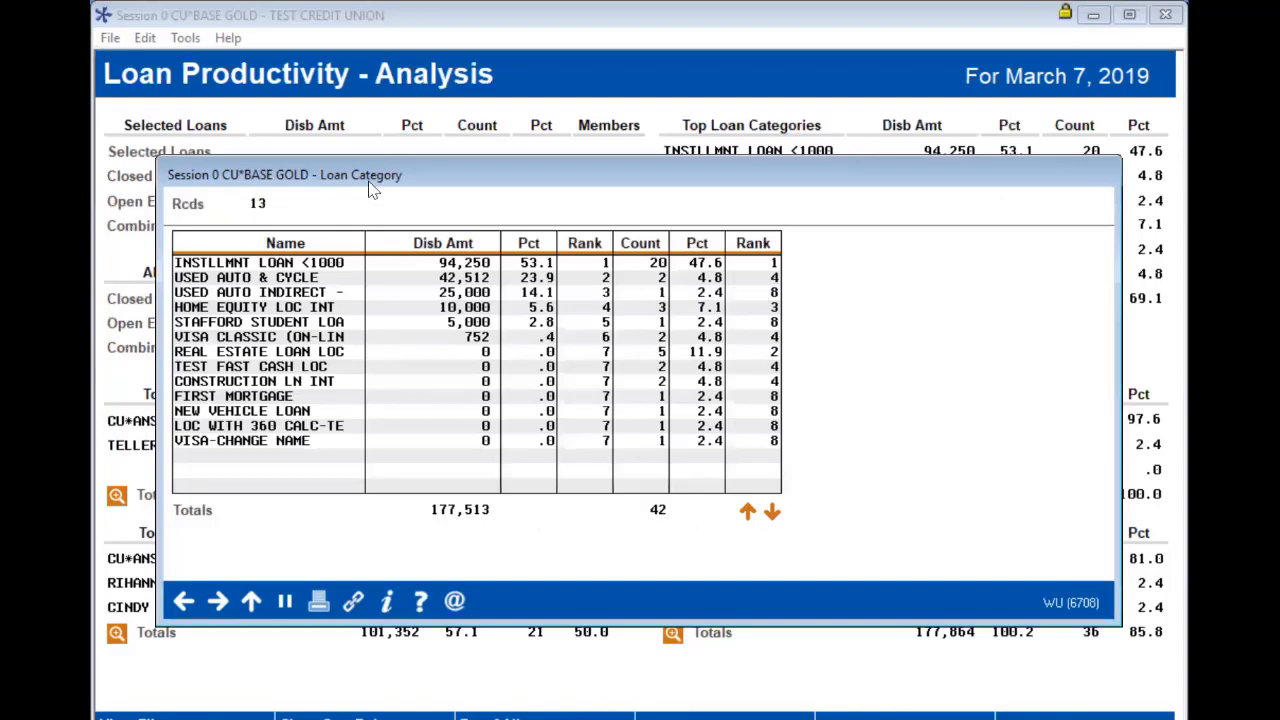
pyautogui.moveTo(370, 190); pyautogui.dragTo(356, 127)
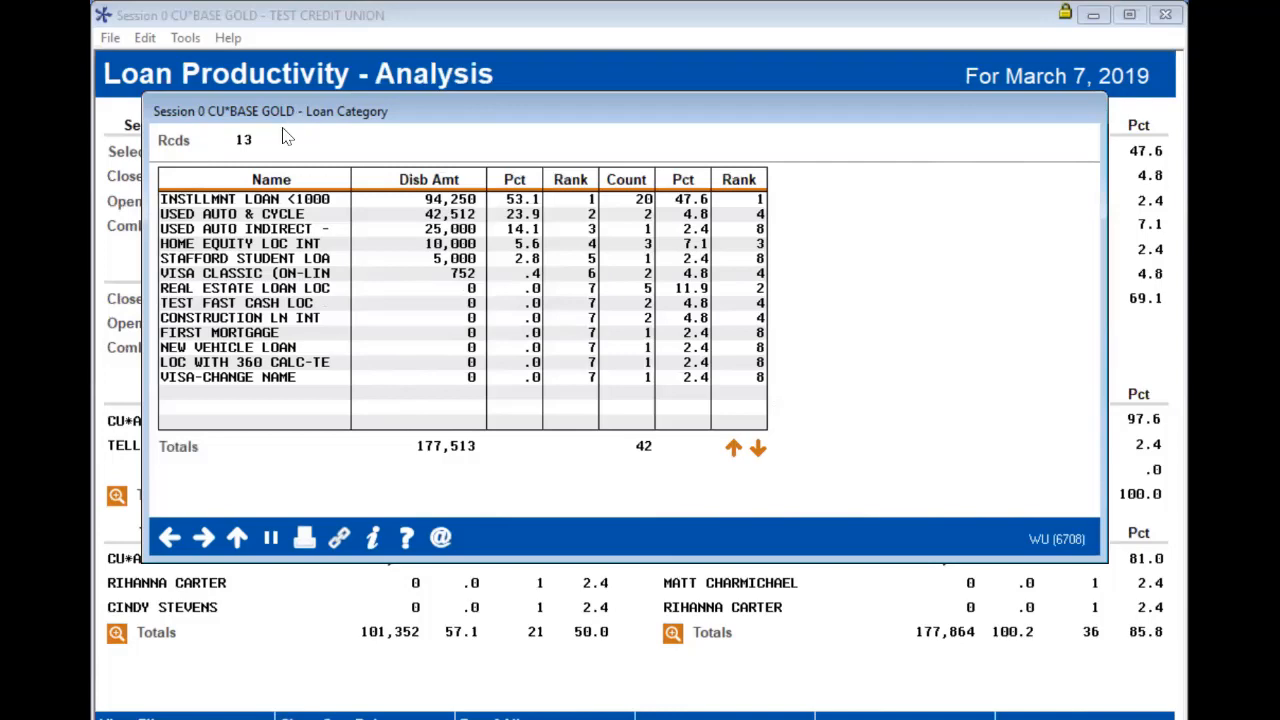
pyautogui.moveTo(290, 111); pyautogui.dragTo(287, 344)
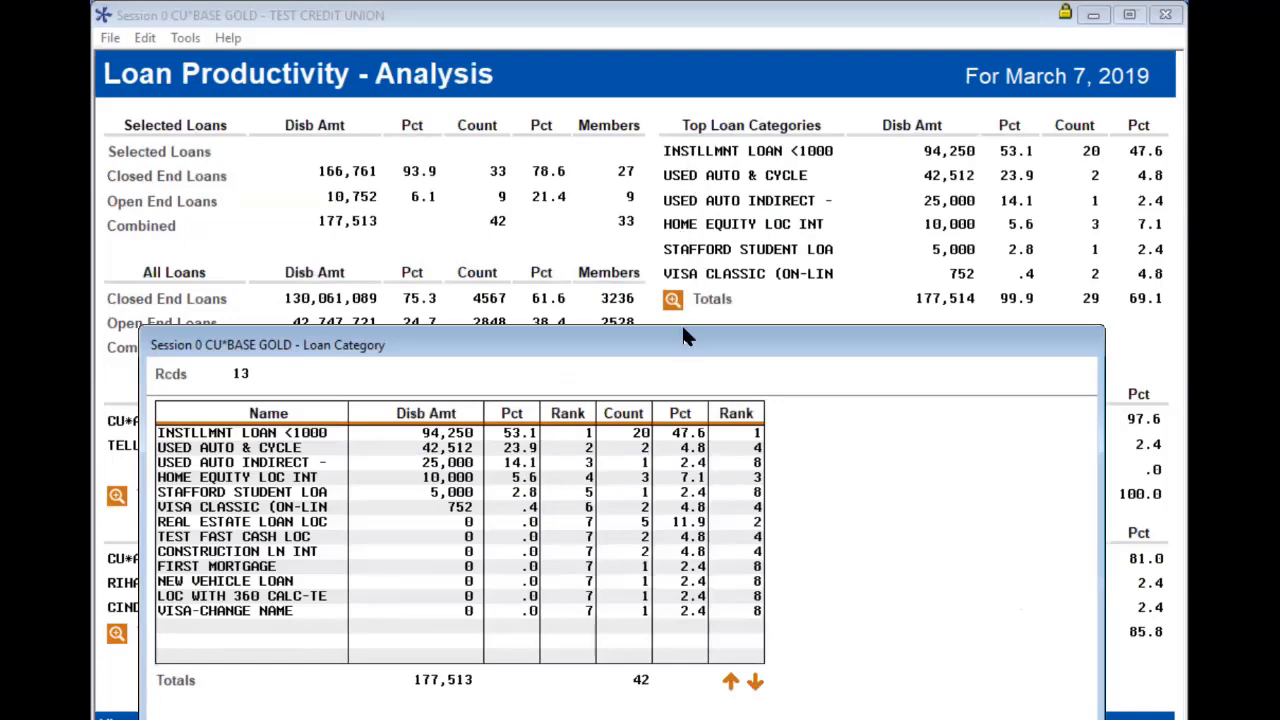
pyautogui.moveTo(685, 336); pyautogui.dragTo(710, 72)
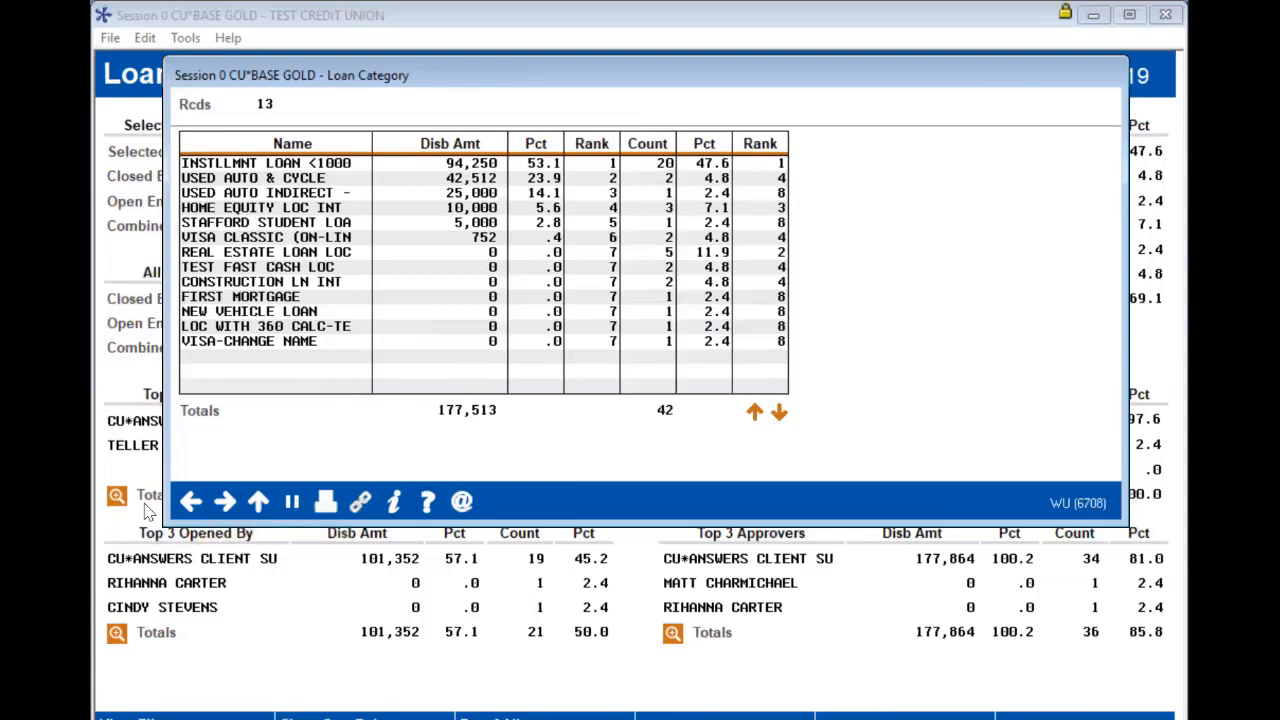
pyautogui.click(186, 503)
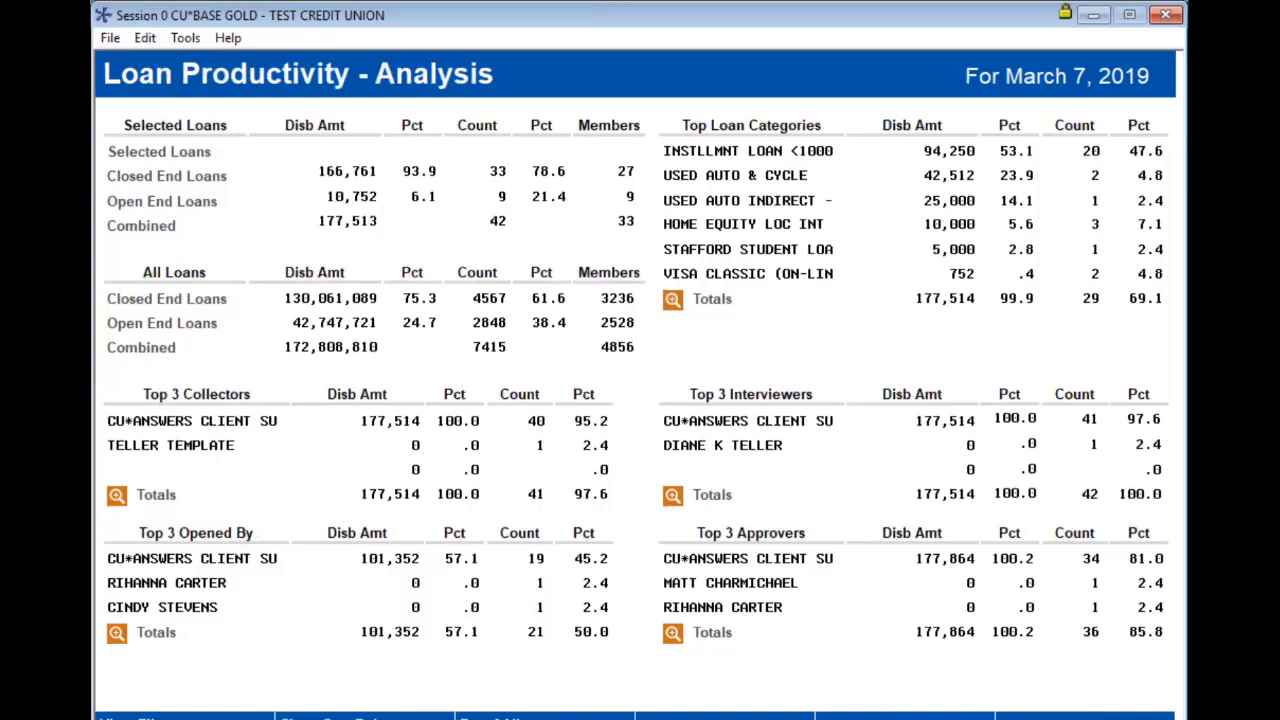
# Return to the detail list and view the common bonds of the selected loans by membership traits.
pyautogui.click(340, 717)
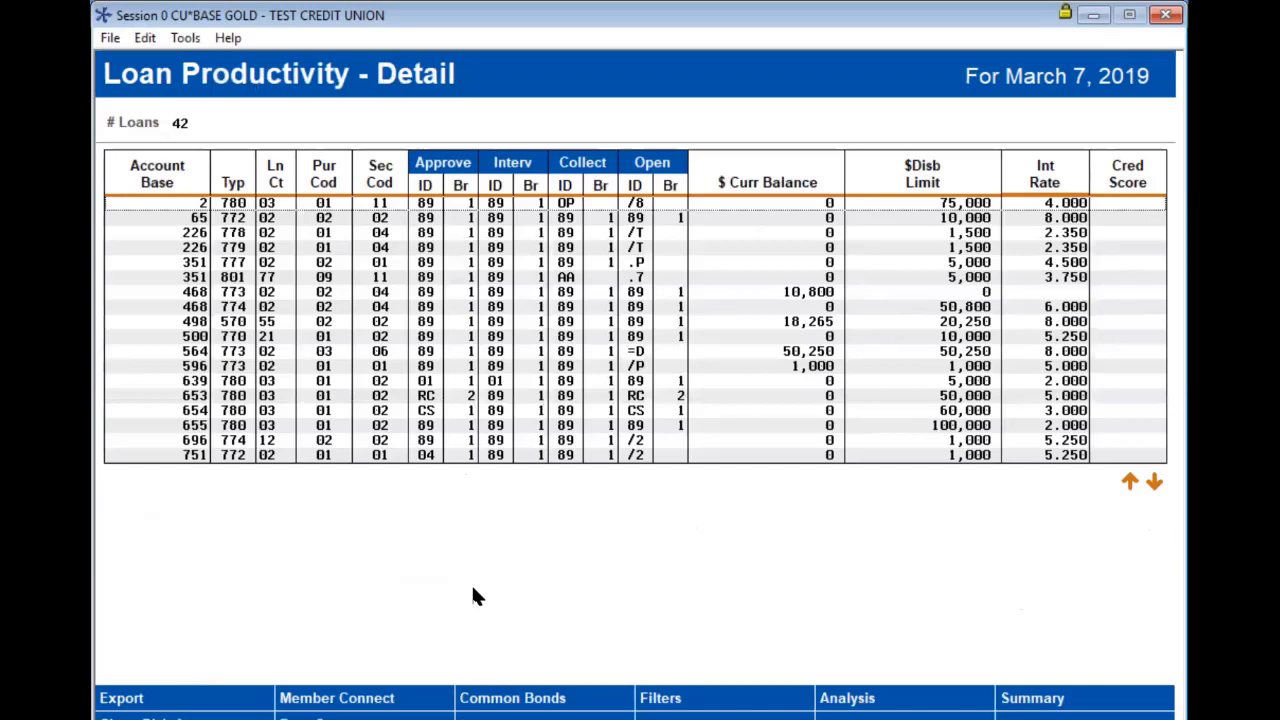
pyautogui.press('F11')
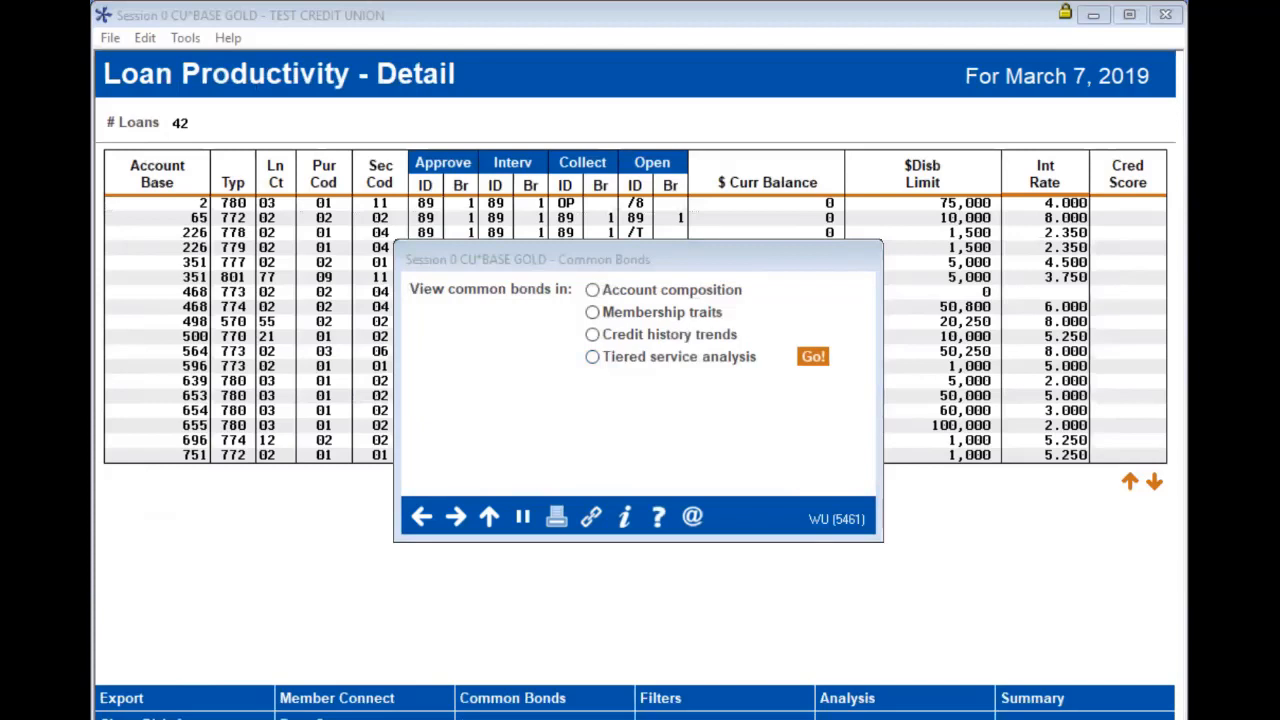
pyautogui.click(591, 312)
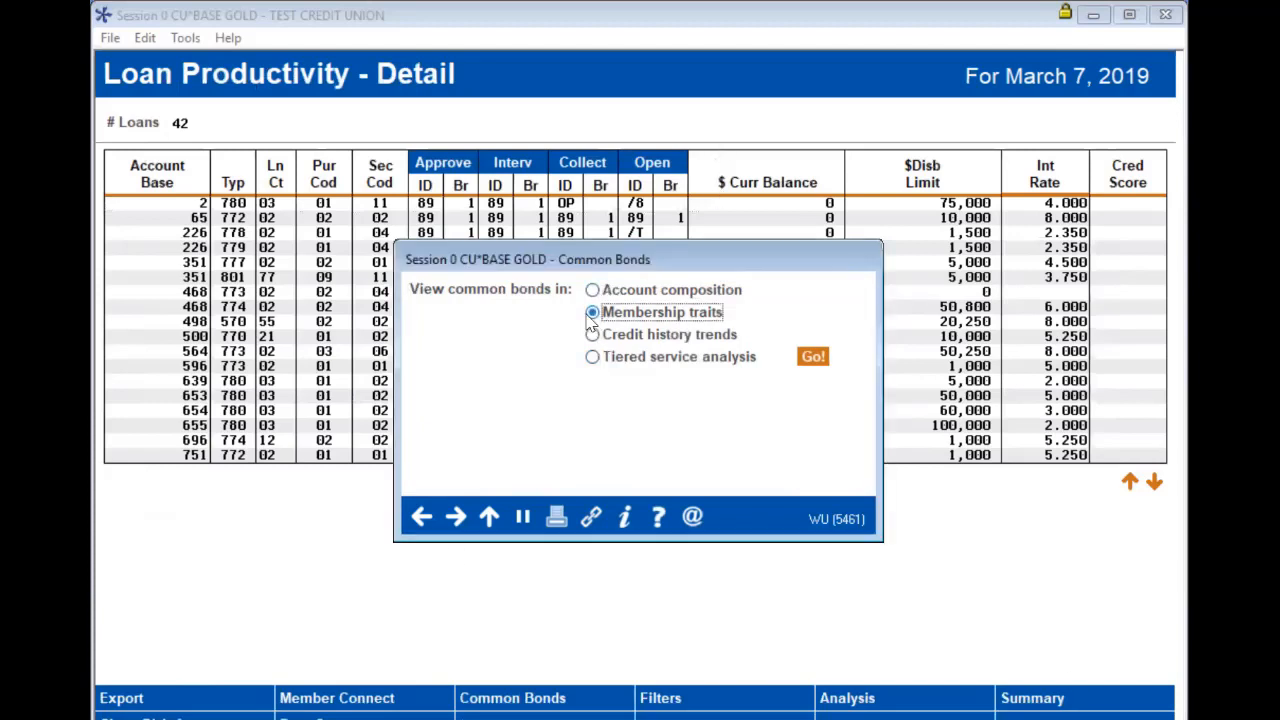
pyautogui.press('Return')
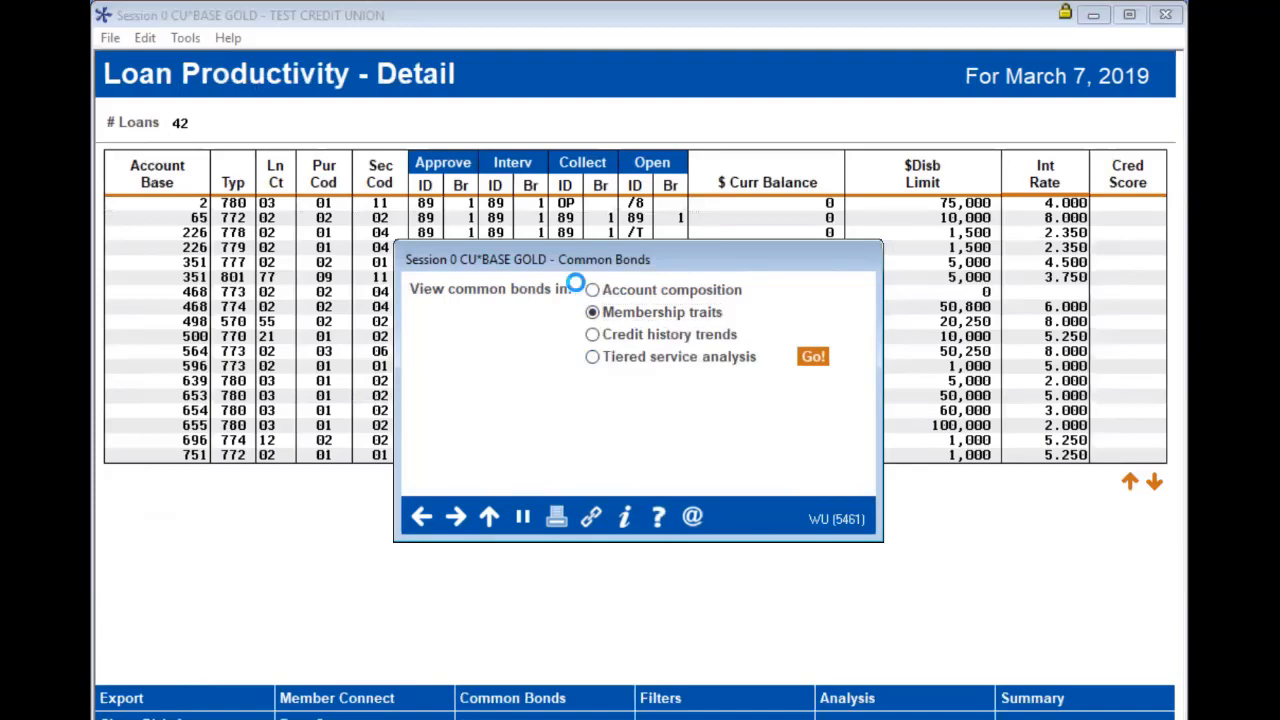
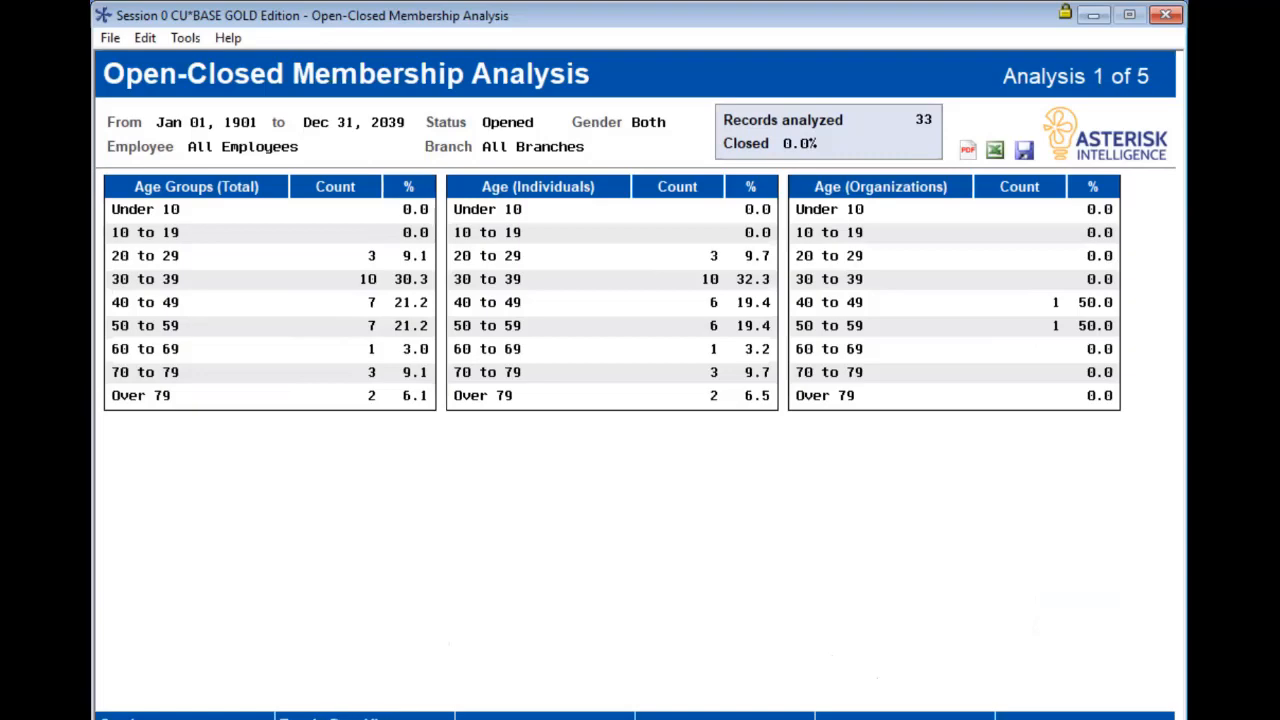
# View the age group charts of the membership analysis, then examine the gender breakdown in the second analysis and close it.
pyautogui.press('F10')
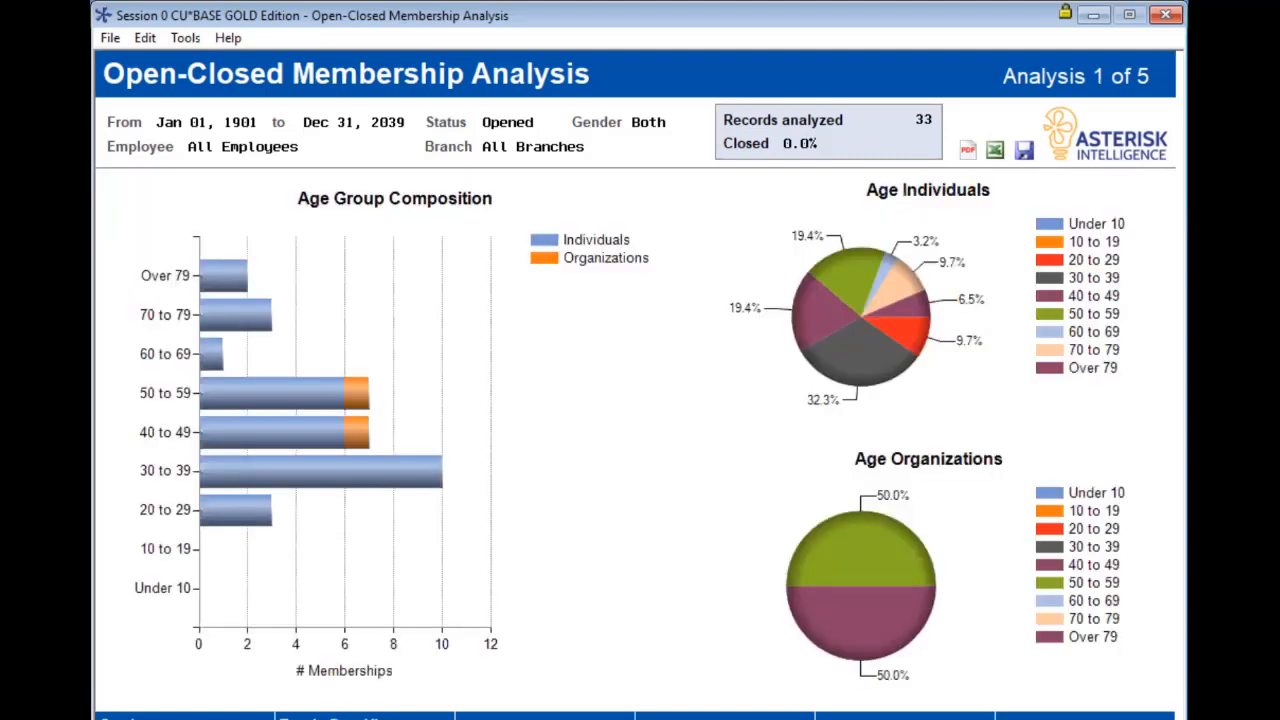
pyautogui.press('Return')
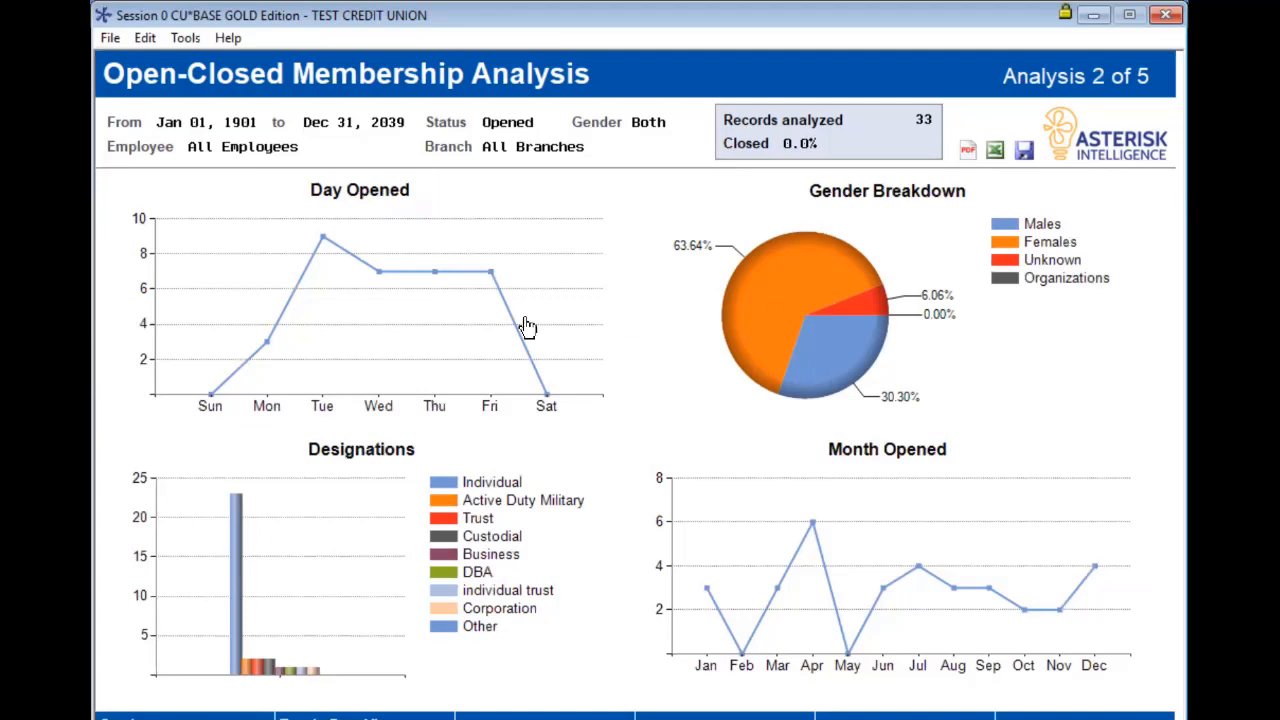
pyautogui.click(868, 331)
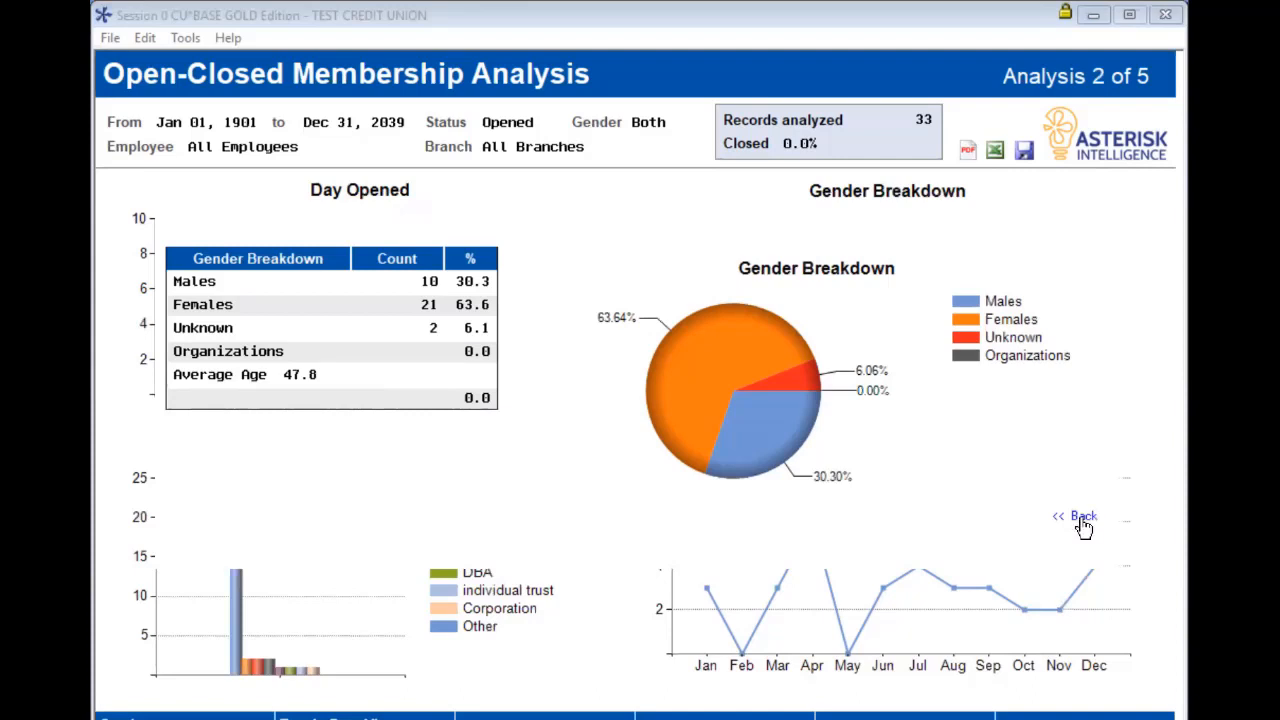
pyautogui.click(1084, 518)
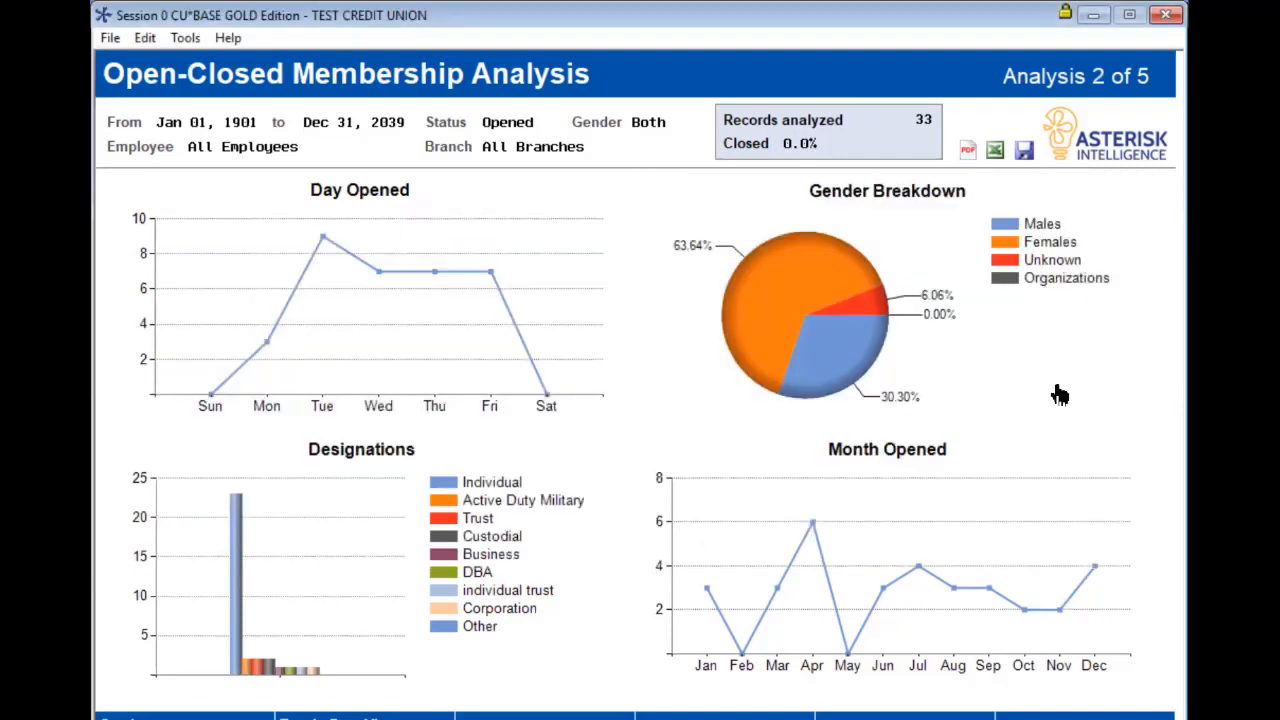
# Advance to the third membership analysis and show its ZIP code, branch, employee and tier level results as tables.
pyautogui.click(600, 660)
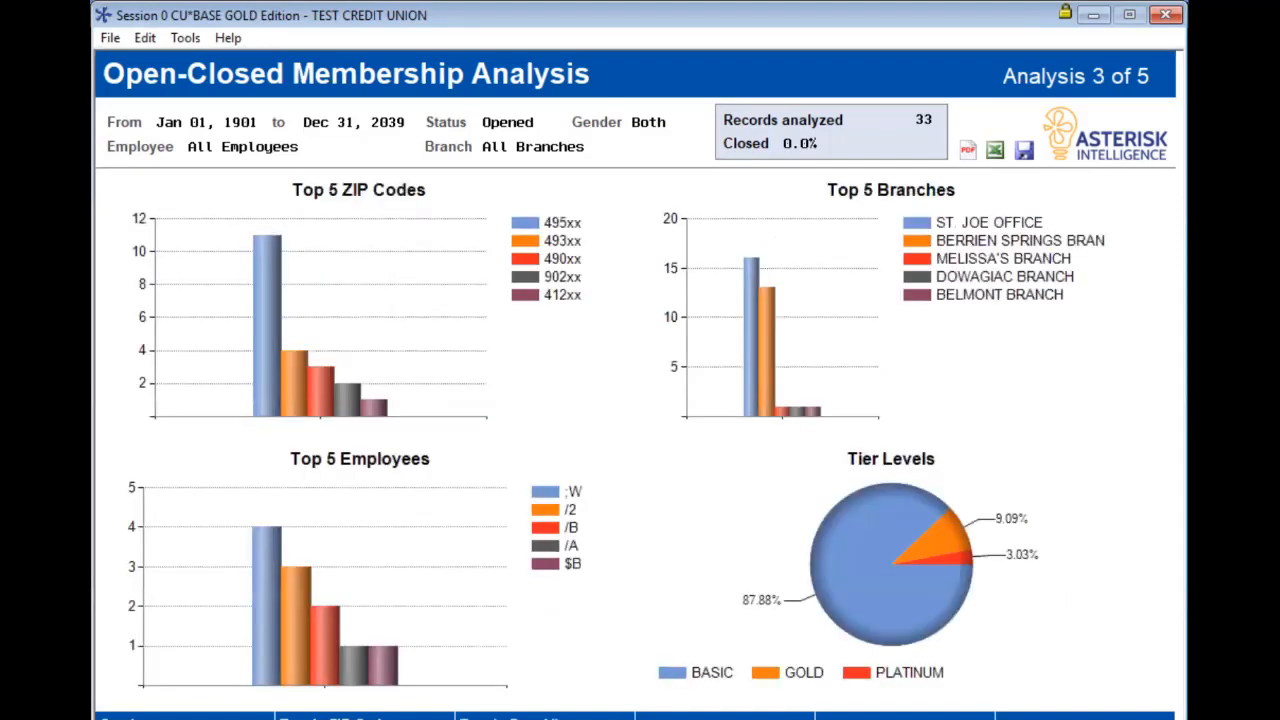
pyautogui.click(544, 717)
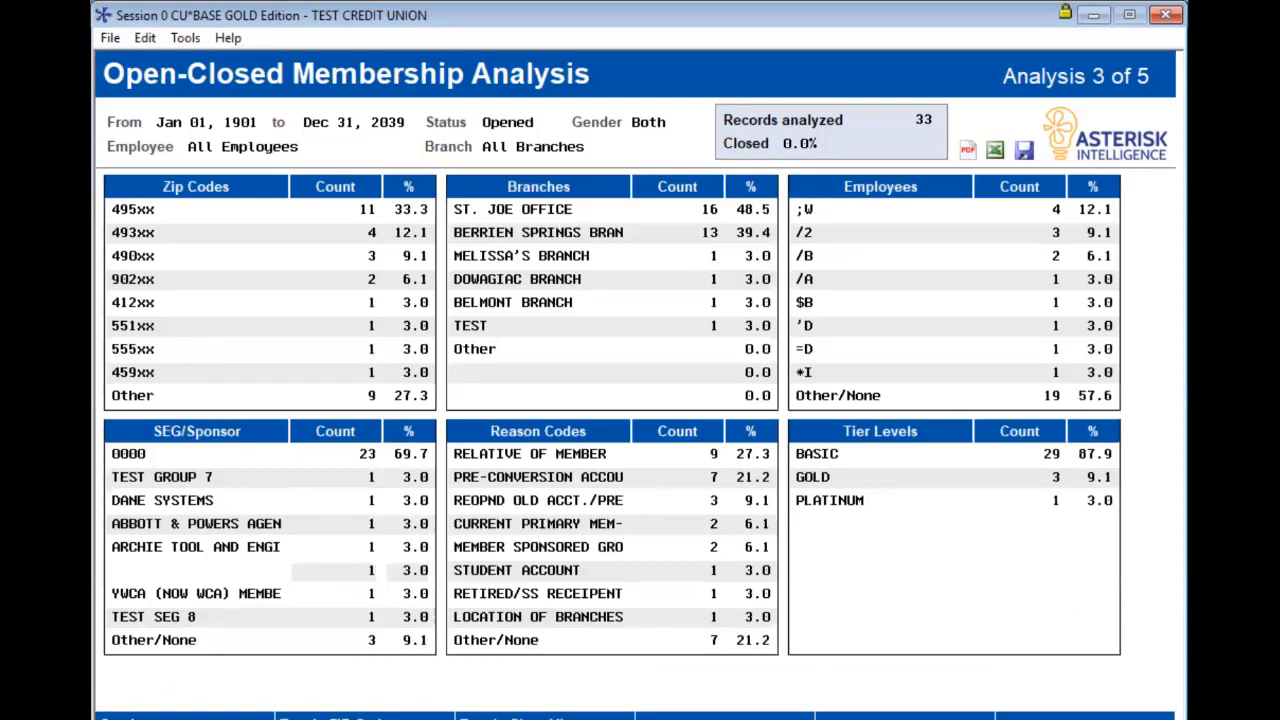
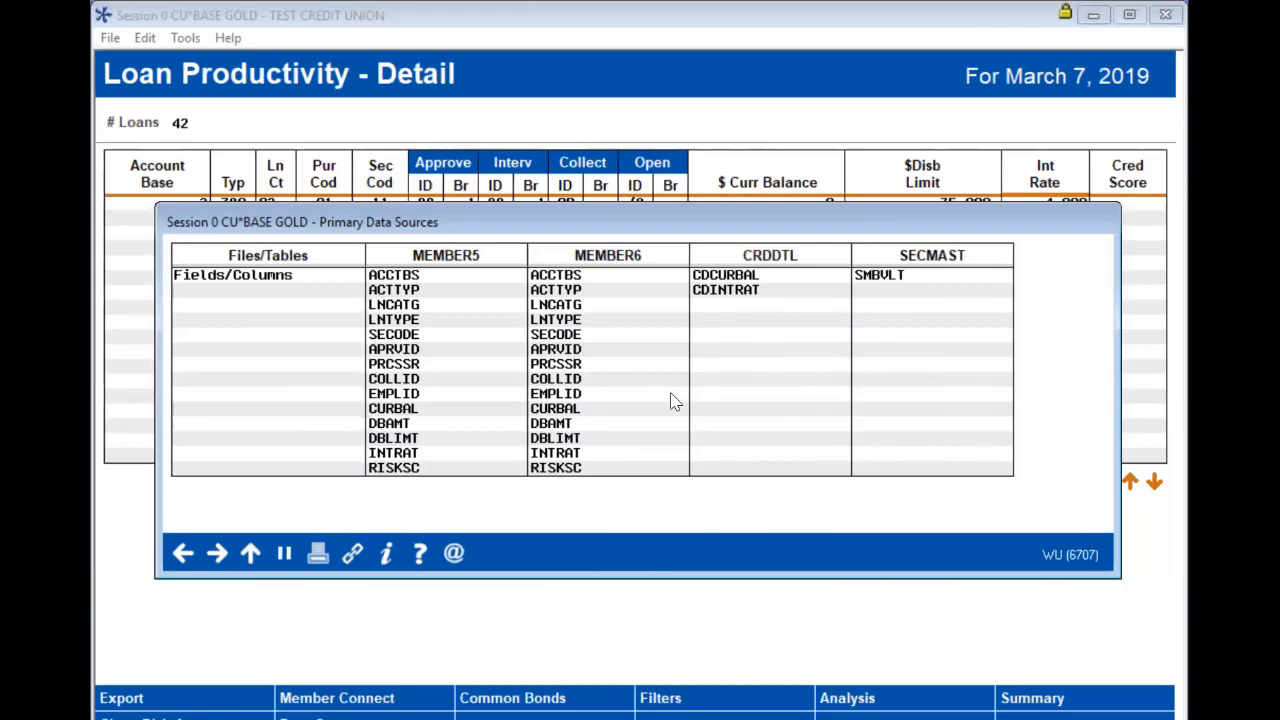
# Close the primary data sources list of the detail view and return to the dashboard's filter selections.
pyautogui.click(184, 555)
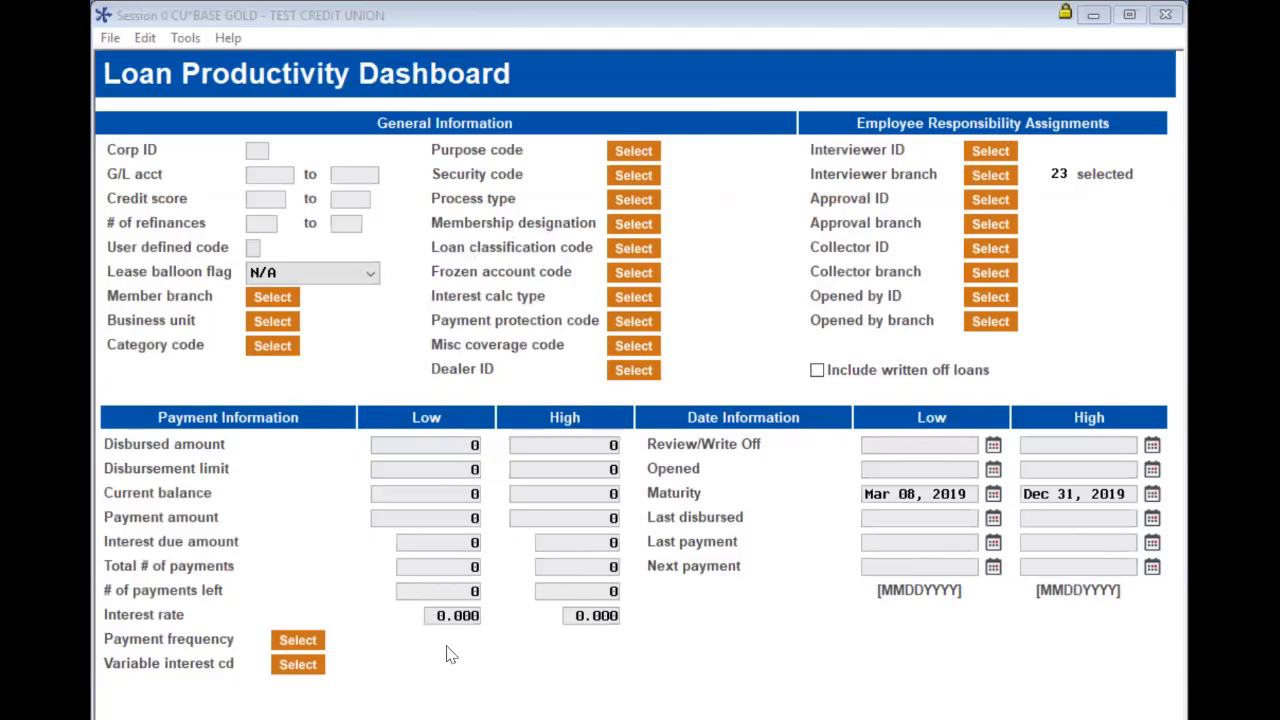
pyautogui.hotkey('alt', 'Tab')
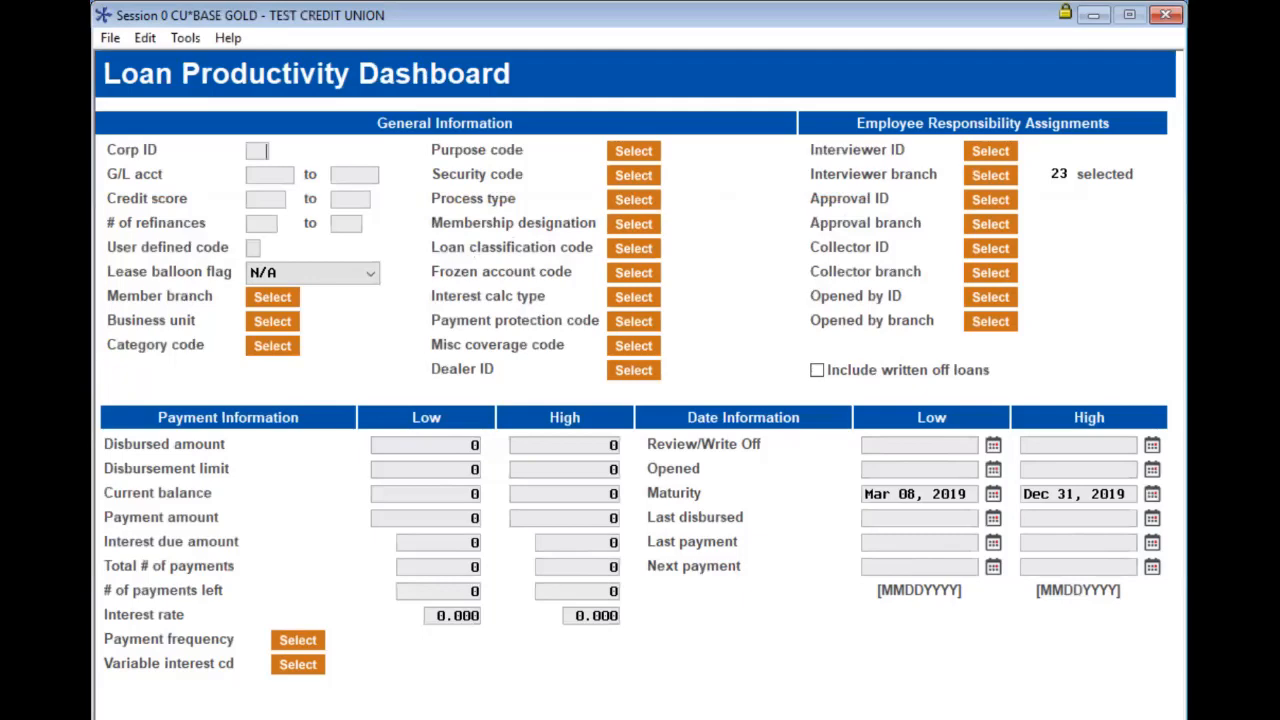